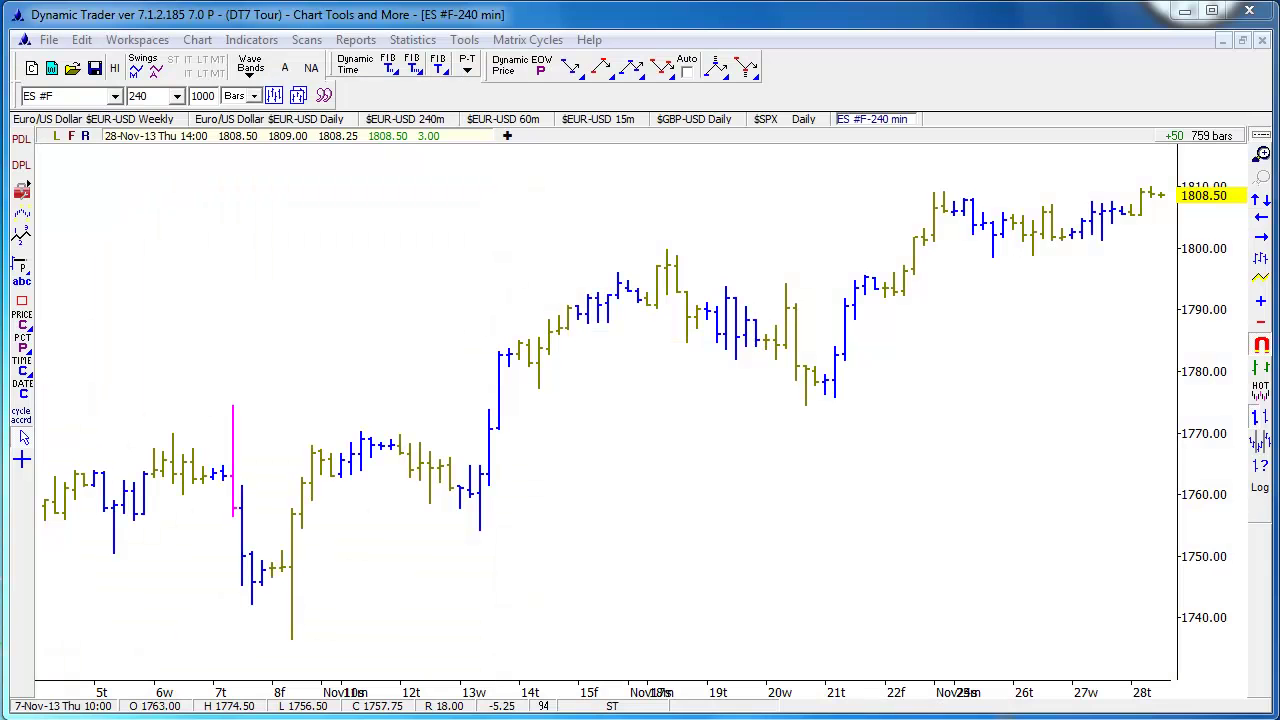
# Step: Show the line drawing tools flyout beside the ES #F 240-minute bar chart
pyautogui.click(28, 191)
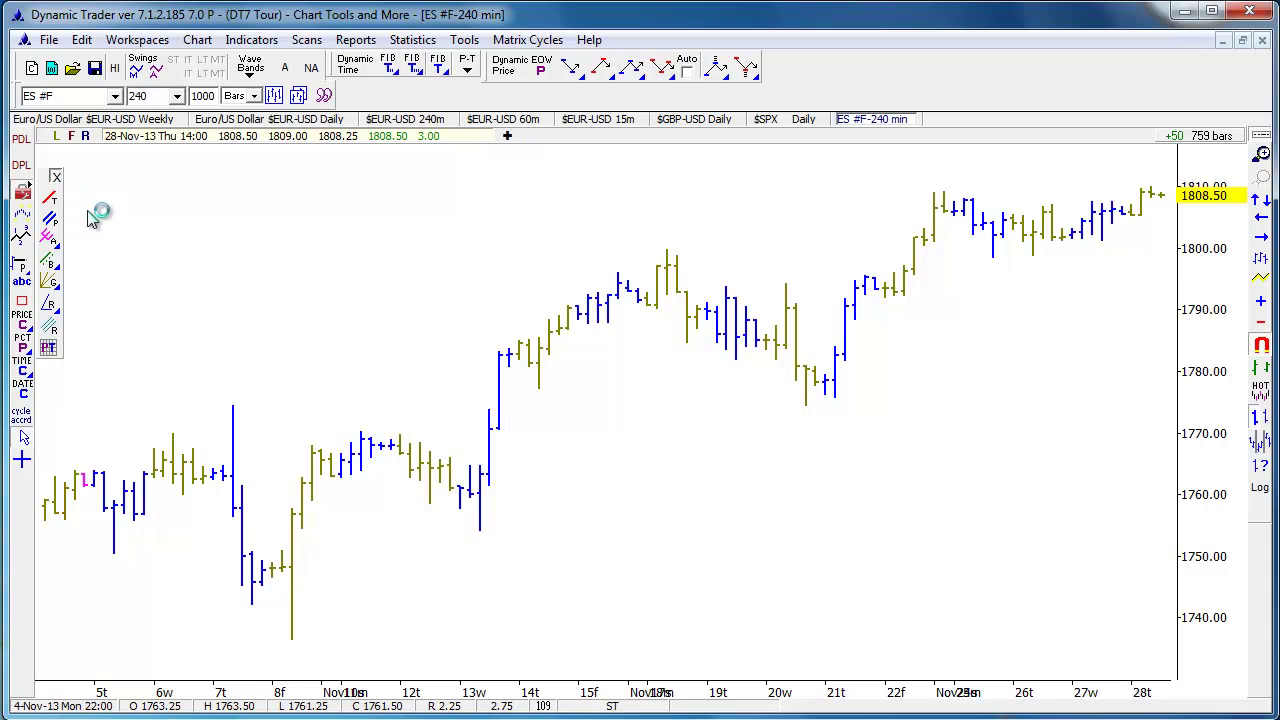
# Step: Set the Andrews pitchfork to one upper and one lower warning line (0.382, 0.618)
pyautogui.doubleClick(49, 244)
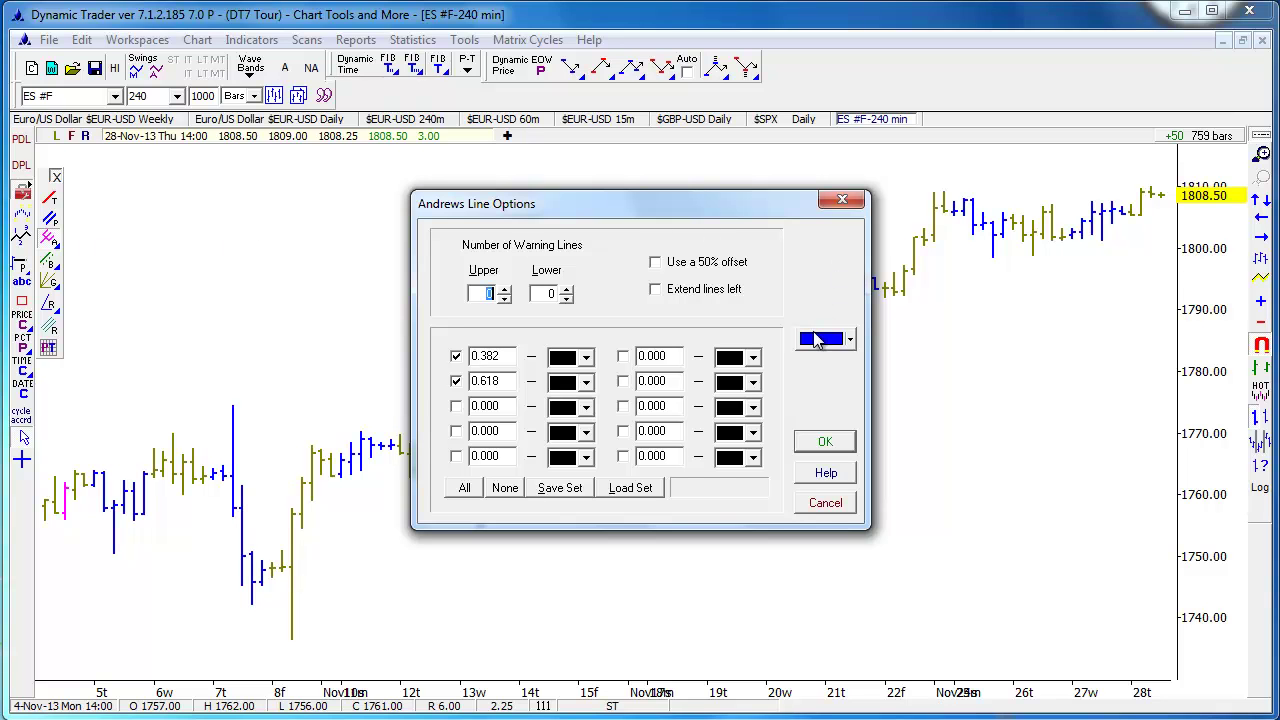
pyautogui.click(562, 383)
pyautogui.click(505, 289)
pyautogui.click(566, 289)
# Step: Draw the Andrews pitchfork from the 13th low through the 18th high and 20th low
pyautogui.click(833, 443)
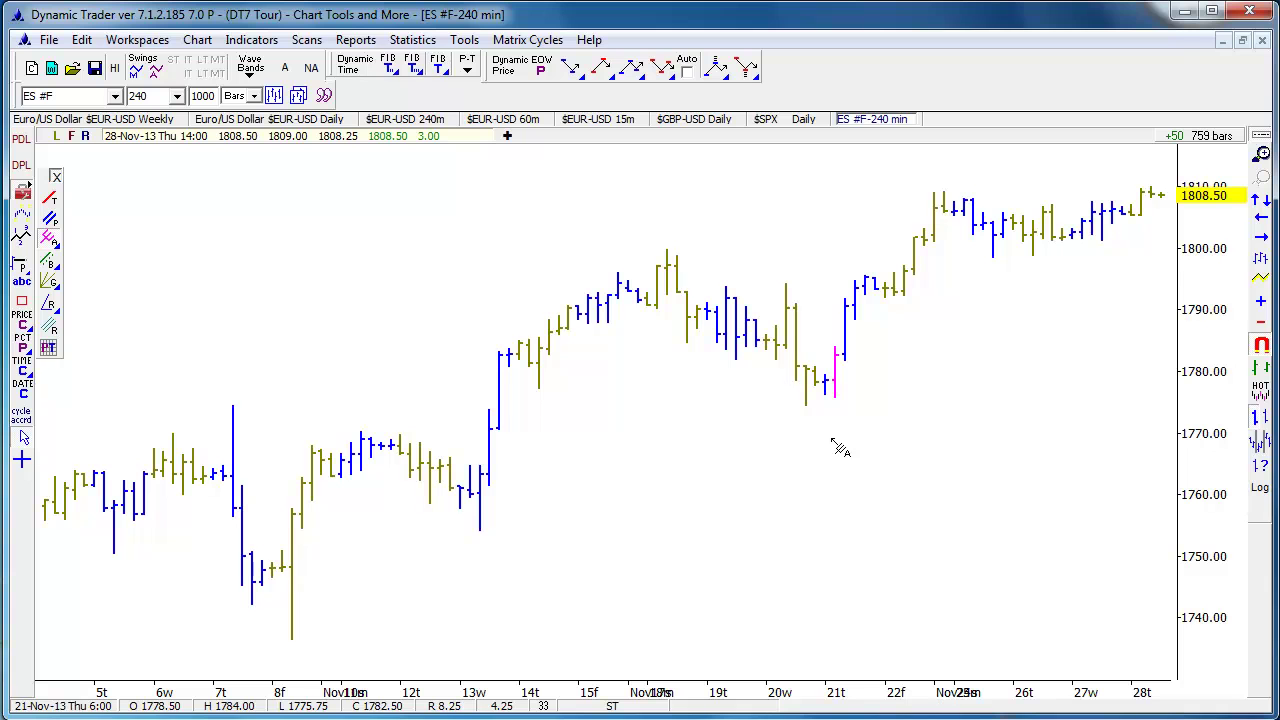
pyautogui.click(486, 547)
pyautogui.click(670, 255)
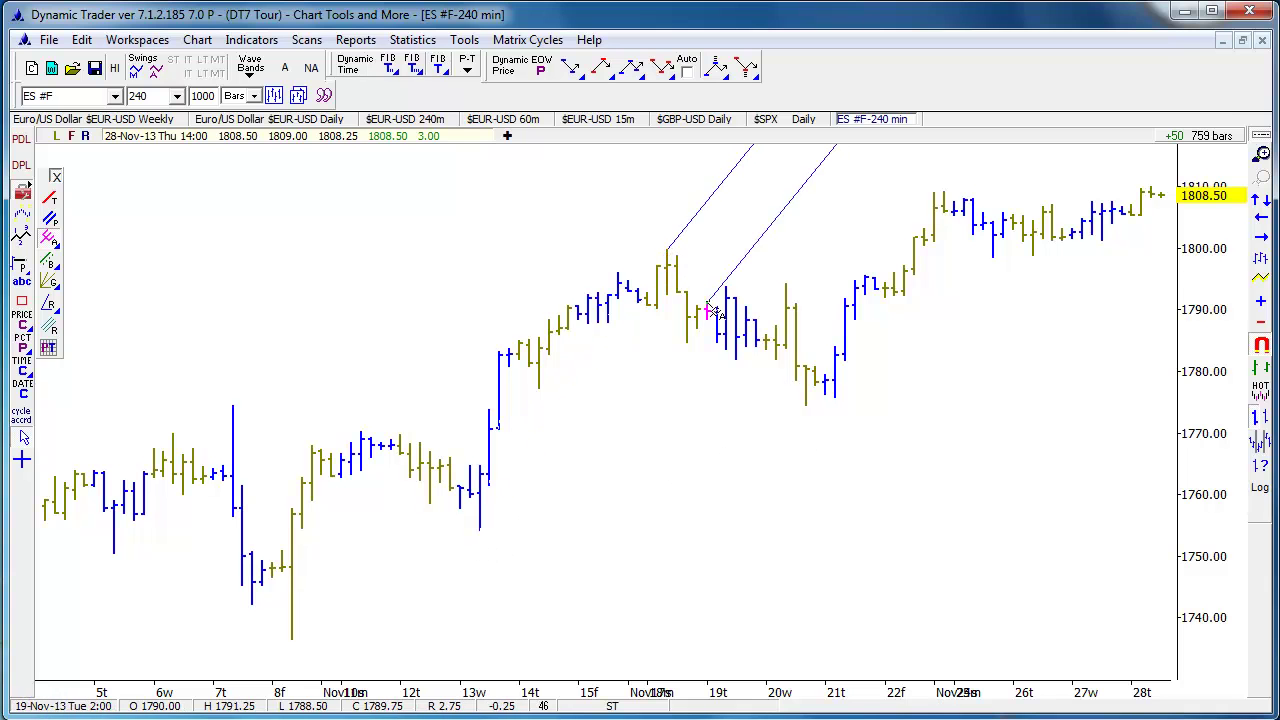
pyautogui.click(812, 422)
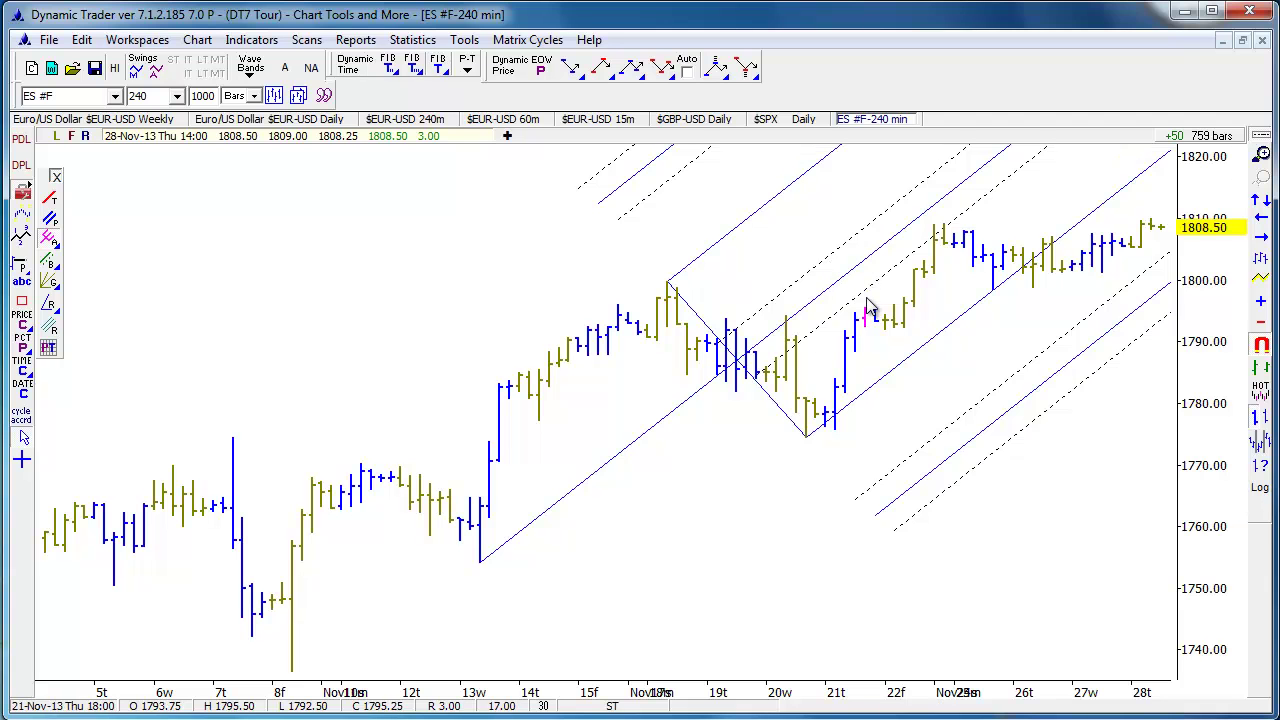
pyautogui.hscroll(6, 868, 307)
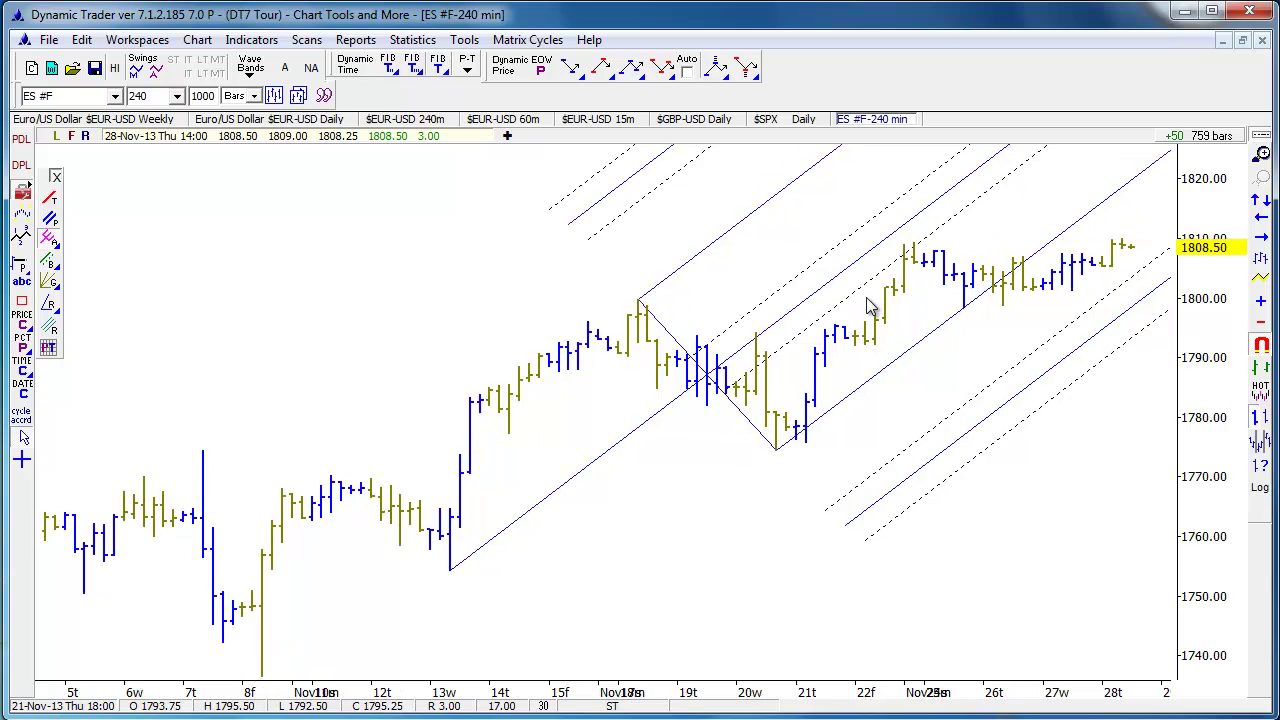
pyautogui.scroll(4, 868, 307)
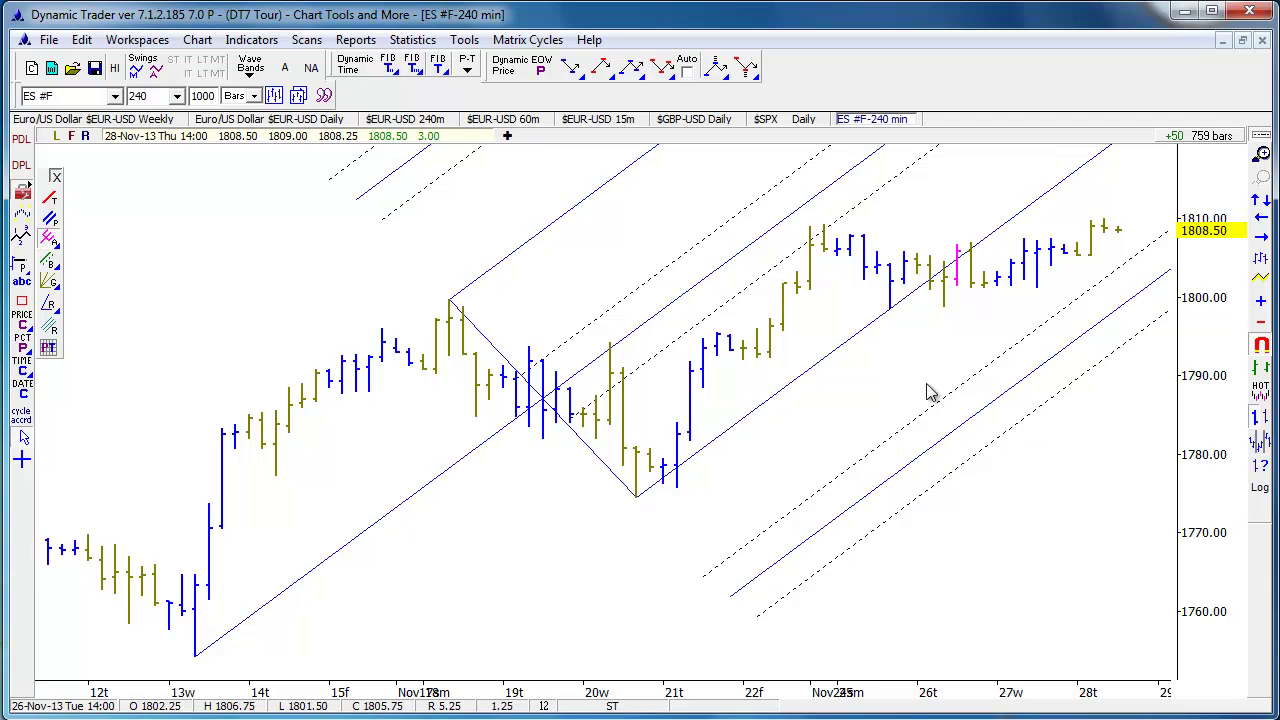
# Step: Erase the Andrews pitchfork group and confirm Babson line settings with 0.500 and 1.000 levels
pyautogui.rightClick(712, 274)
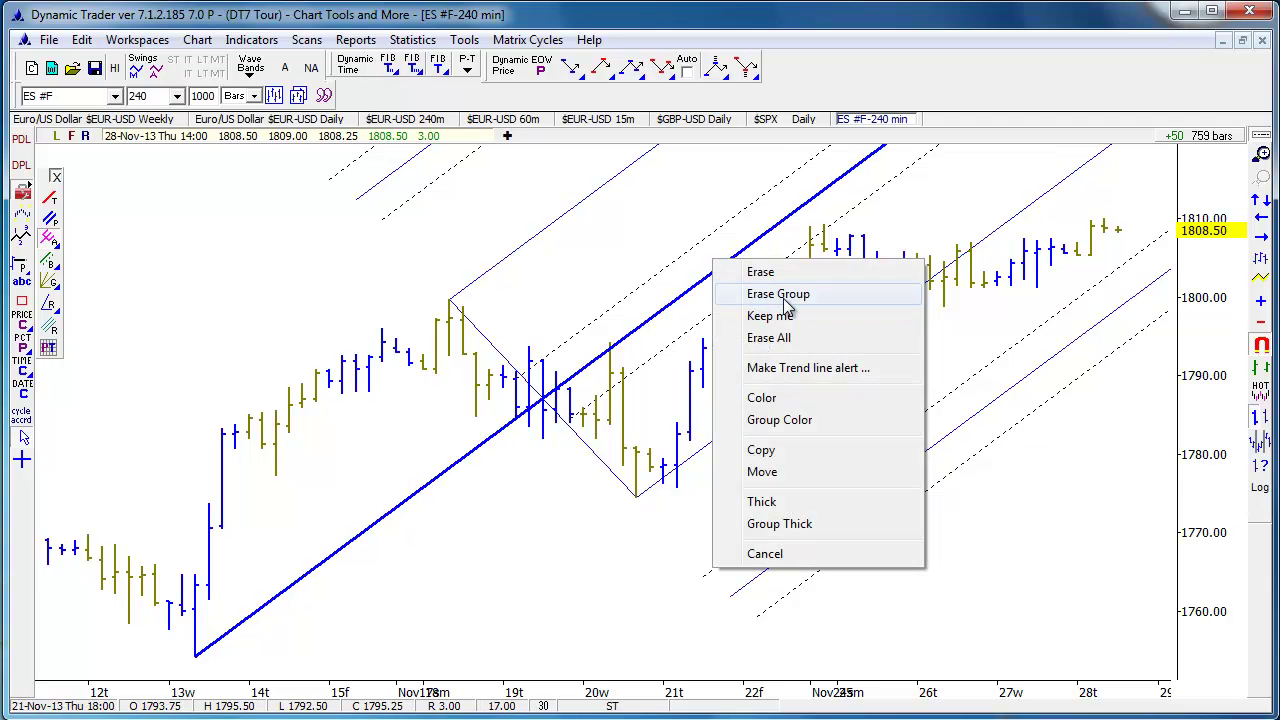
pyautogui.click(775, 289)
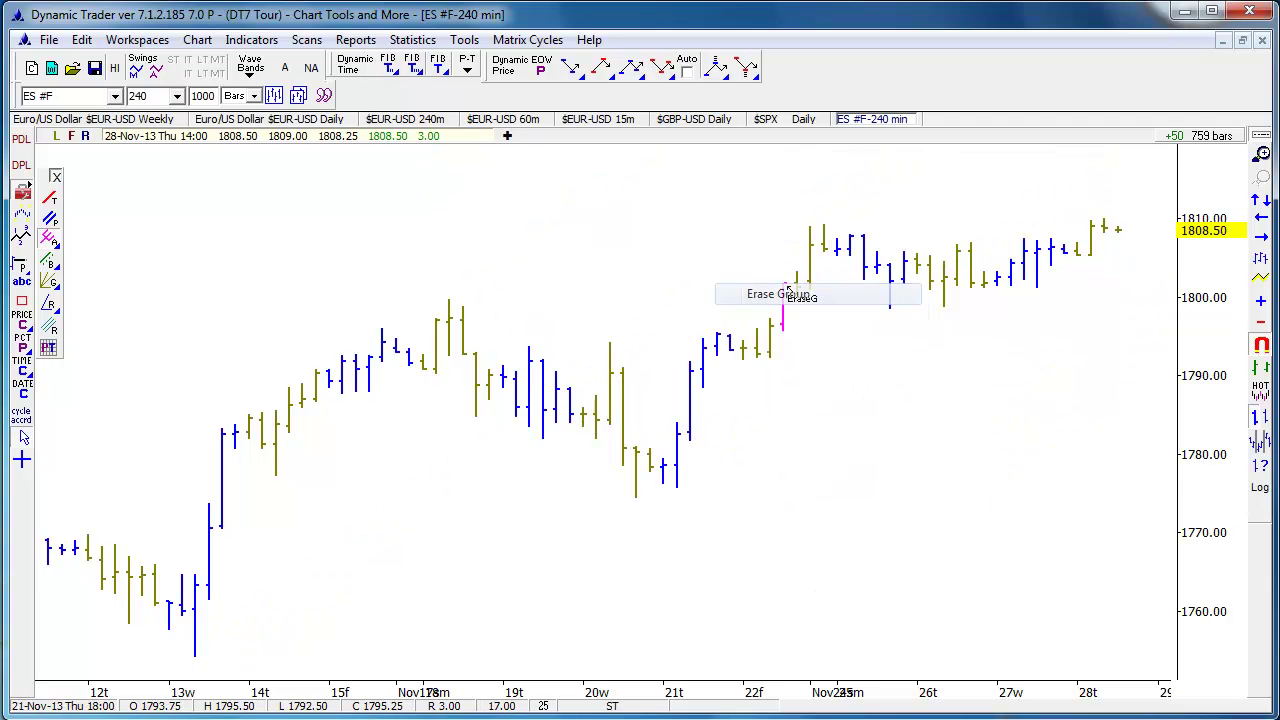
pyautogui.rightClick(55, 264)
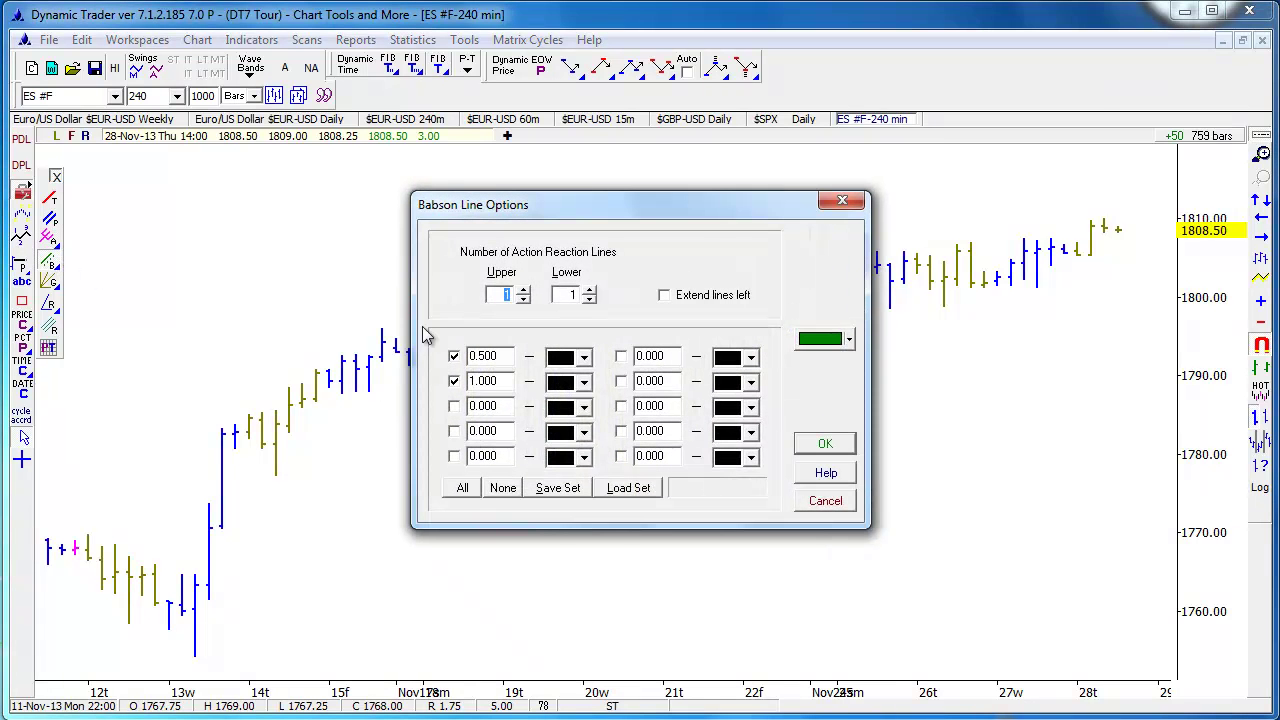
pyautogui.moveTo(740, 207); pyautogui.dragTo(583, 155)
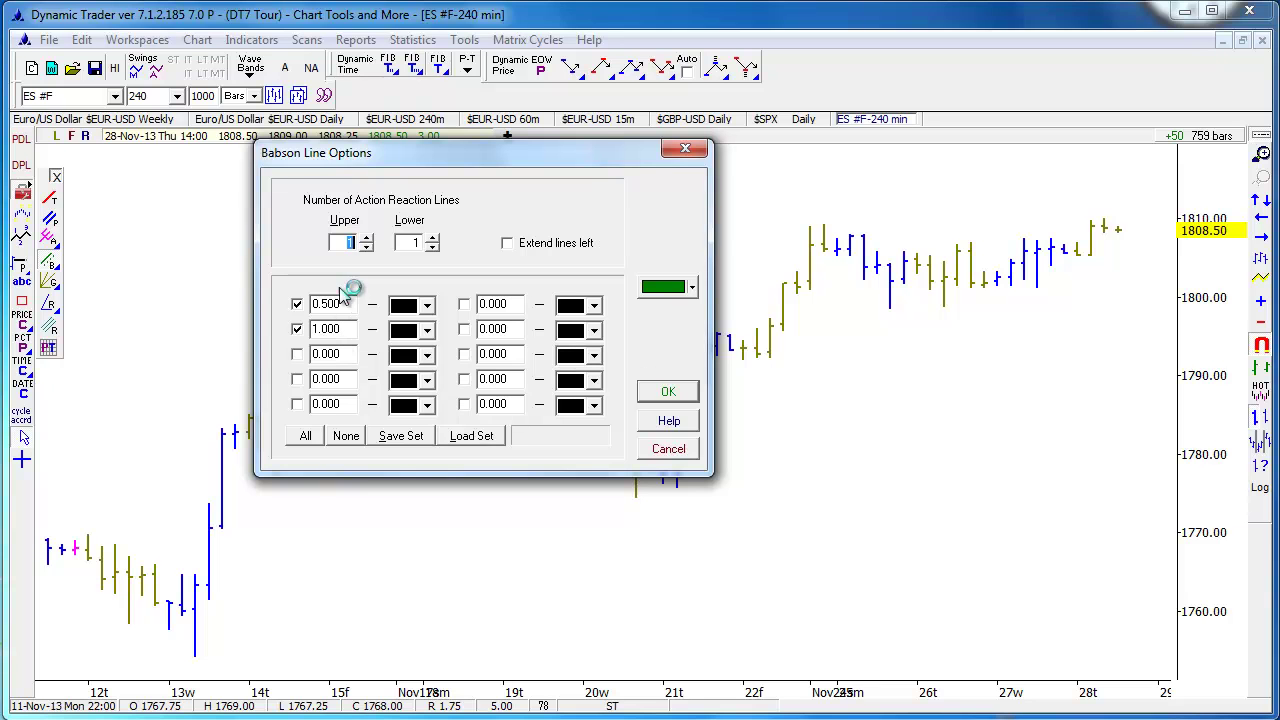
pyautogui.click(656, 384)
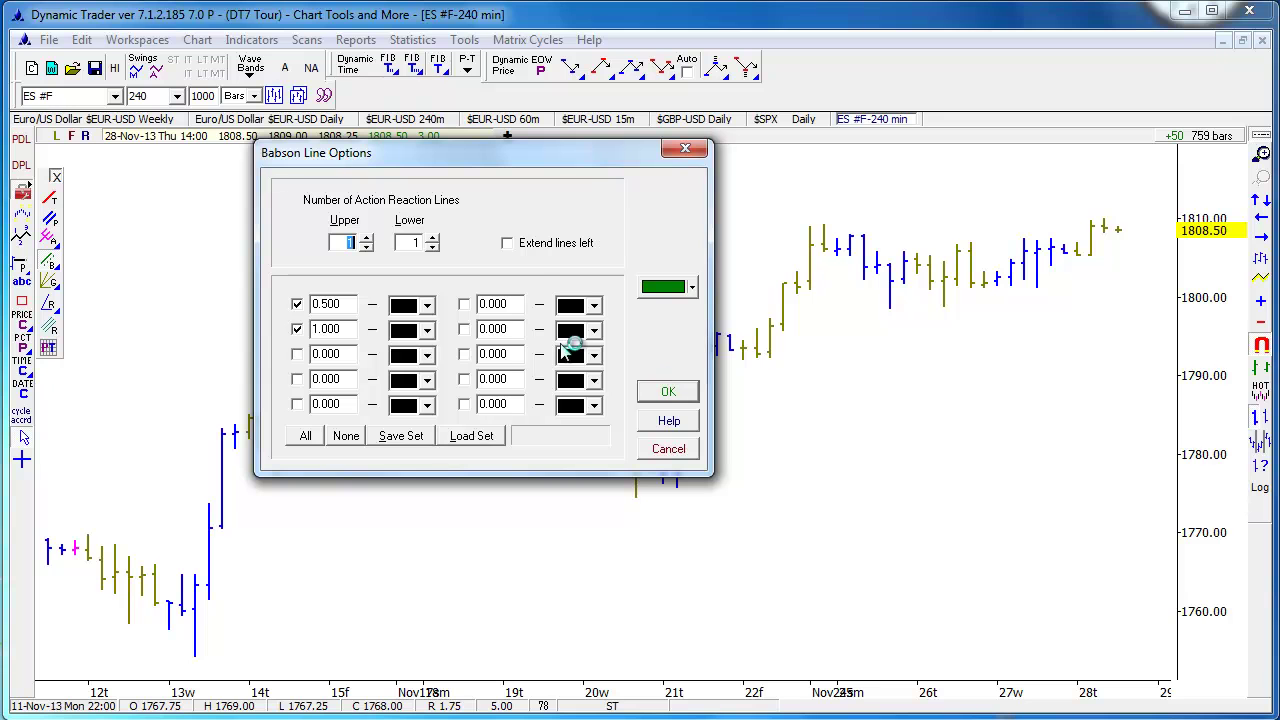
pyautogui.click(680, 394)
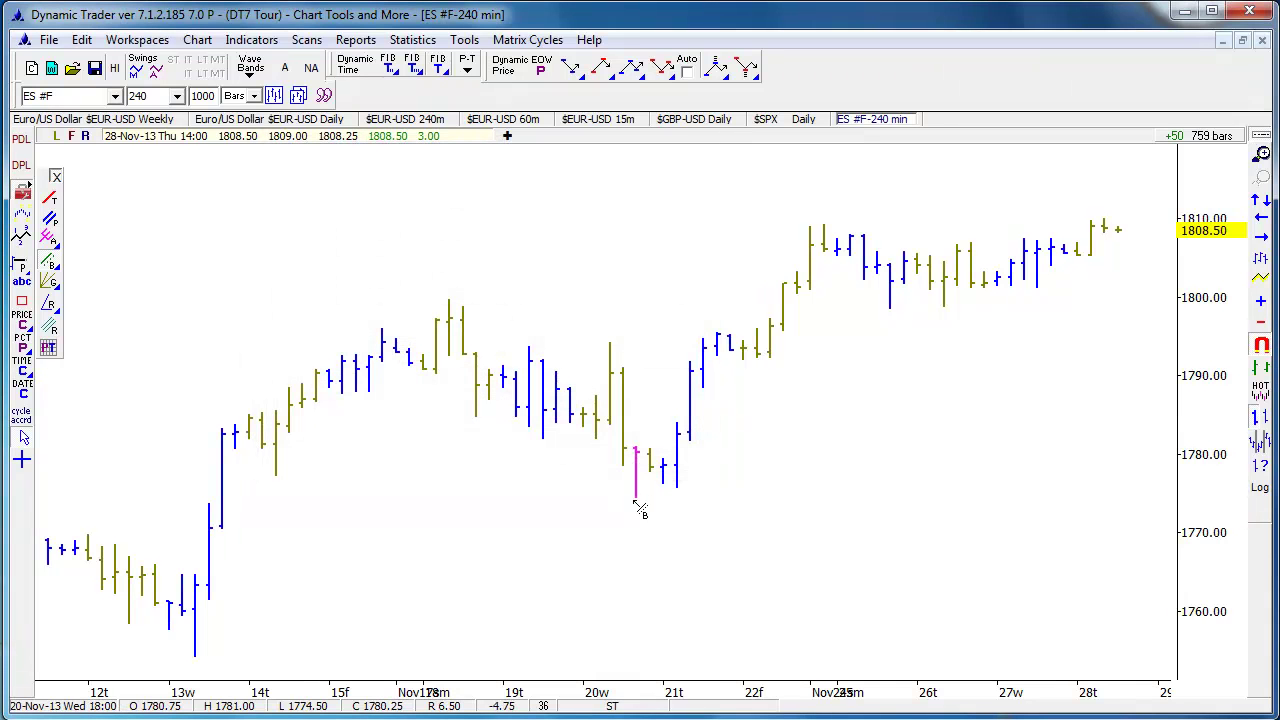
pyautogui.click(195, 655)
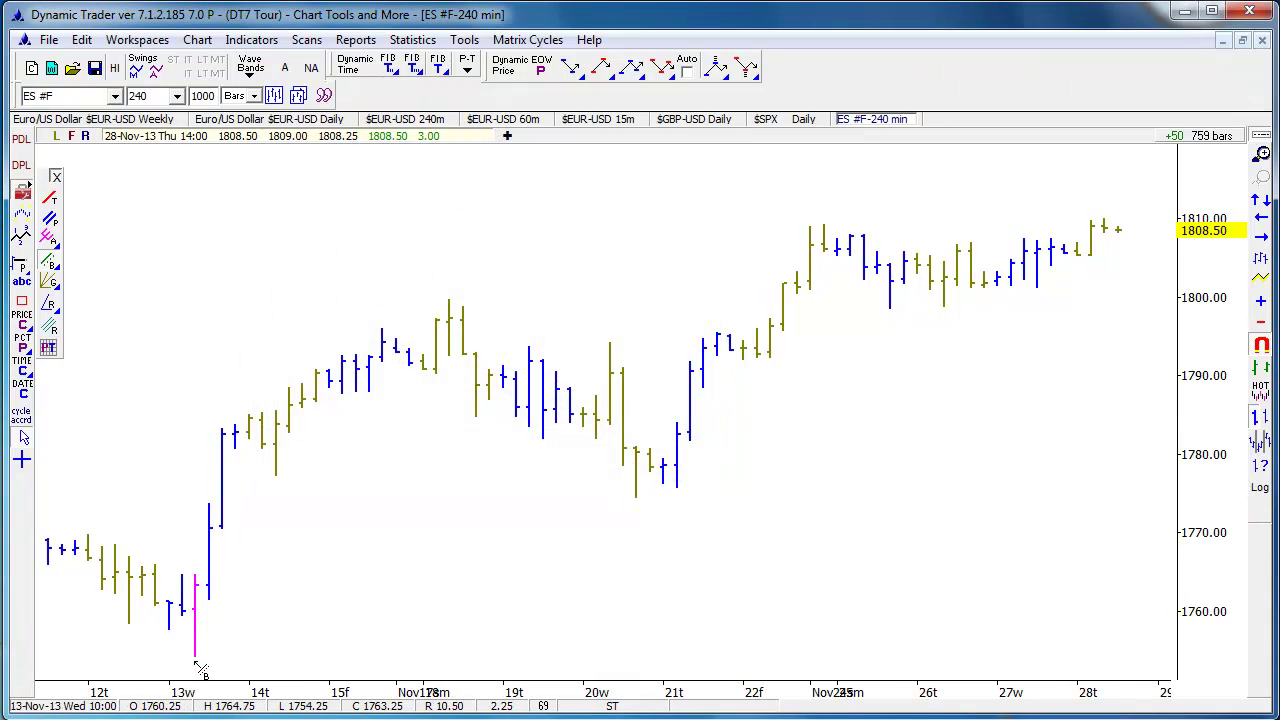
pyautogui.click(640, 502)
pyautogui.click(450, 298)
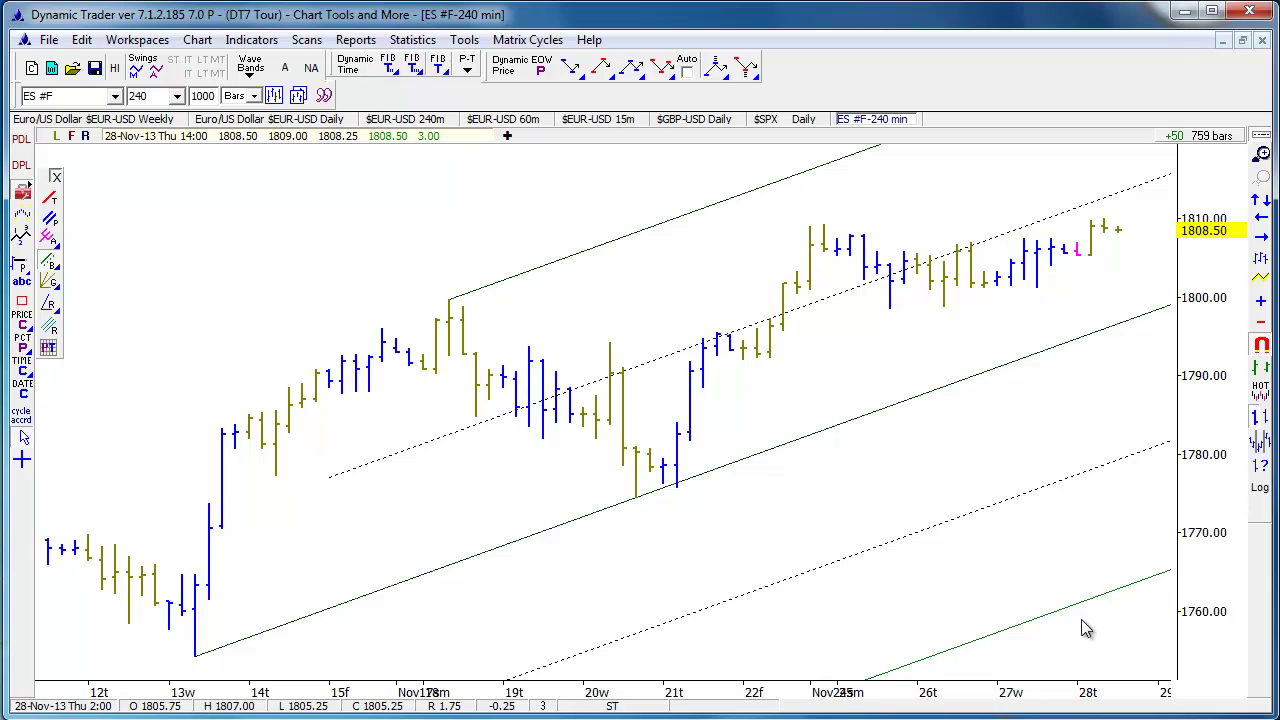
pyautogui.rightClick(944, 392)
pyautogui.click(1006, 410)
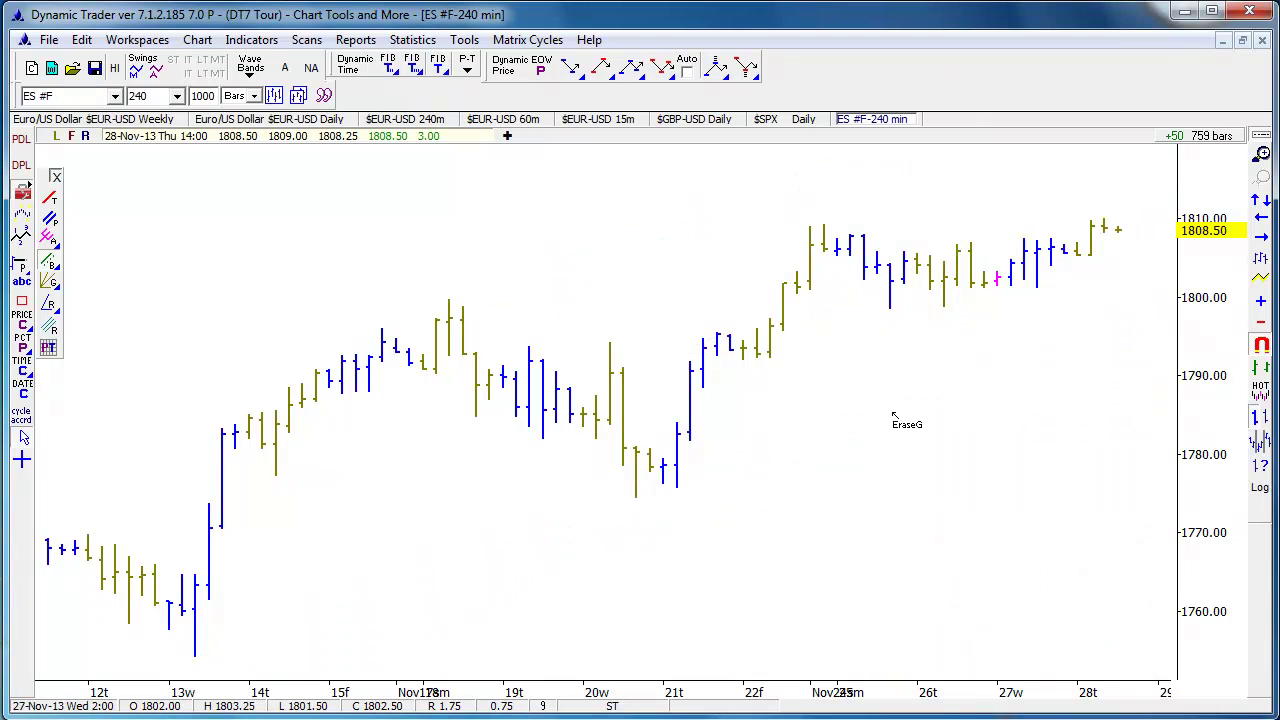
# Step: Confirm Gann Angles options with 2x1, 1x1 and 1x2 angles and Draw the 1x1 selected
pyautogui.doubleClick(52, 284)
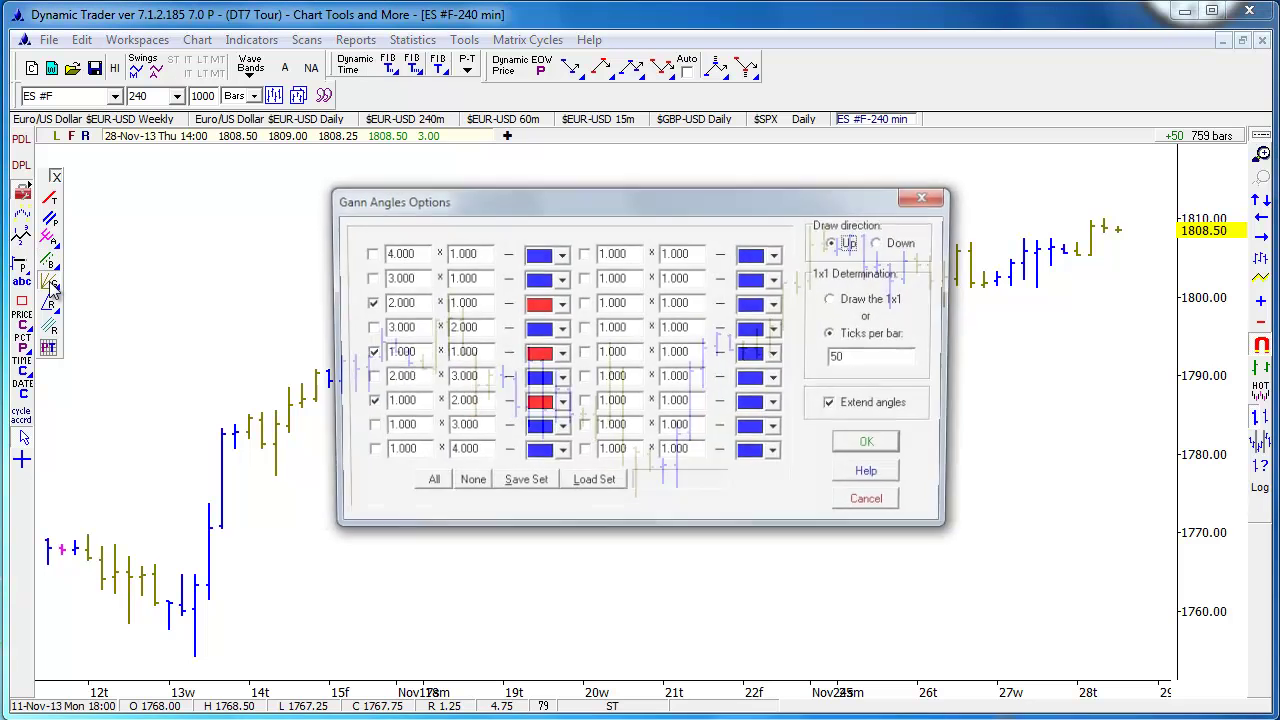
pyautogui.press('Return')
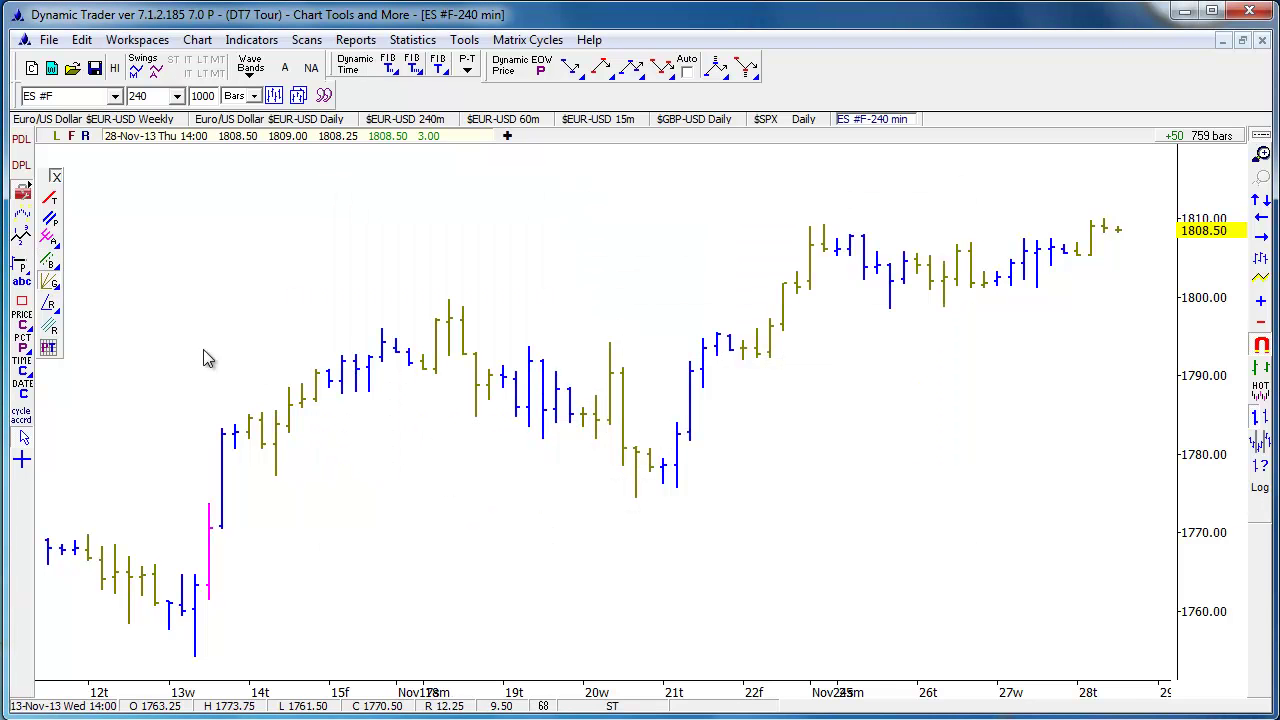
pyautogui.doubleClick(52, 284)
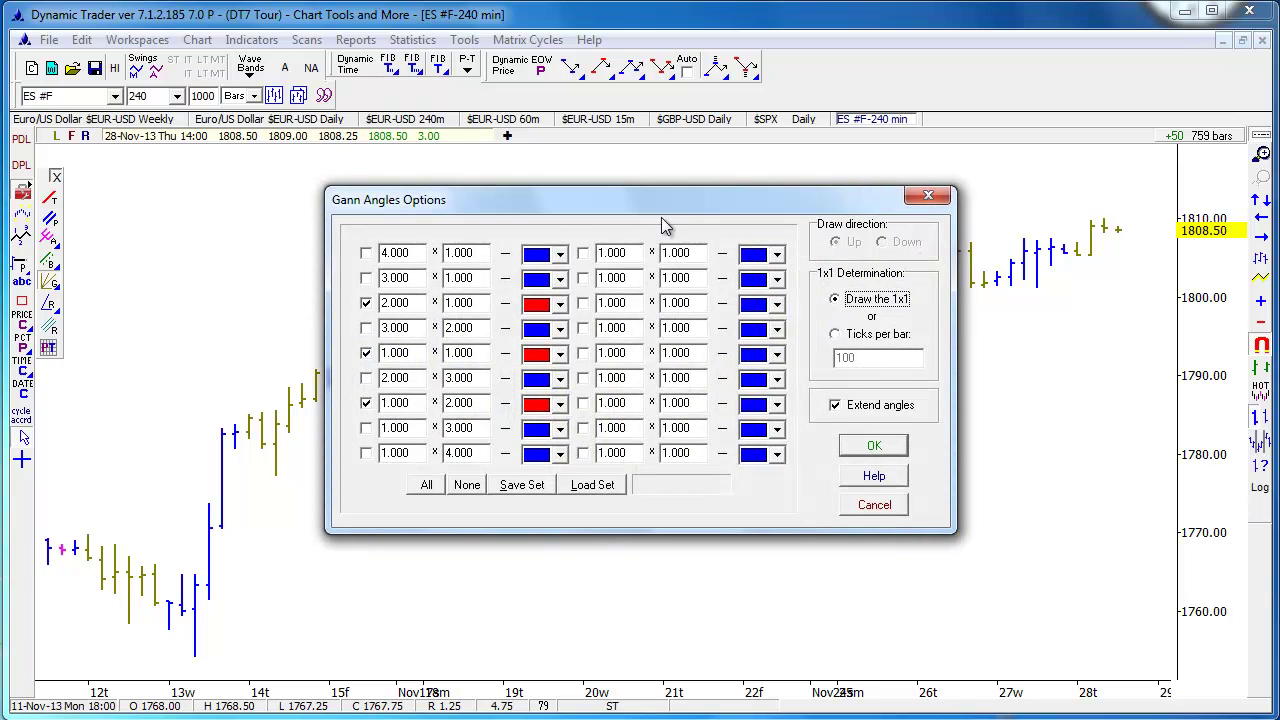
pyautogui.moveTo(676, 208); pyautogui.dragTo(445, 40)
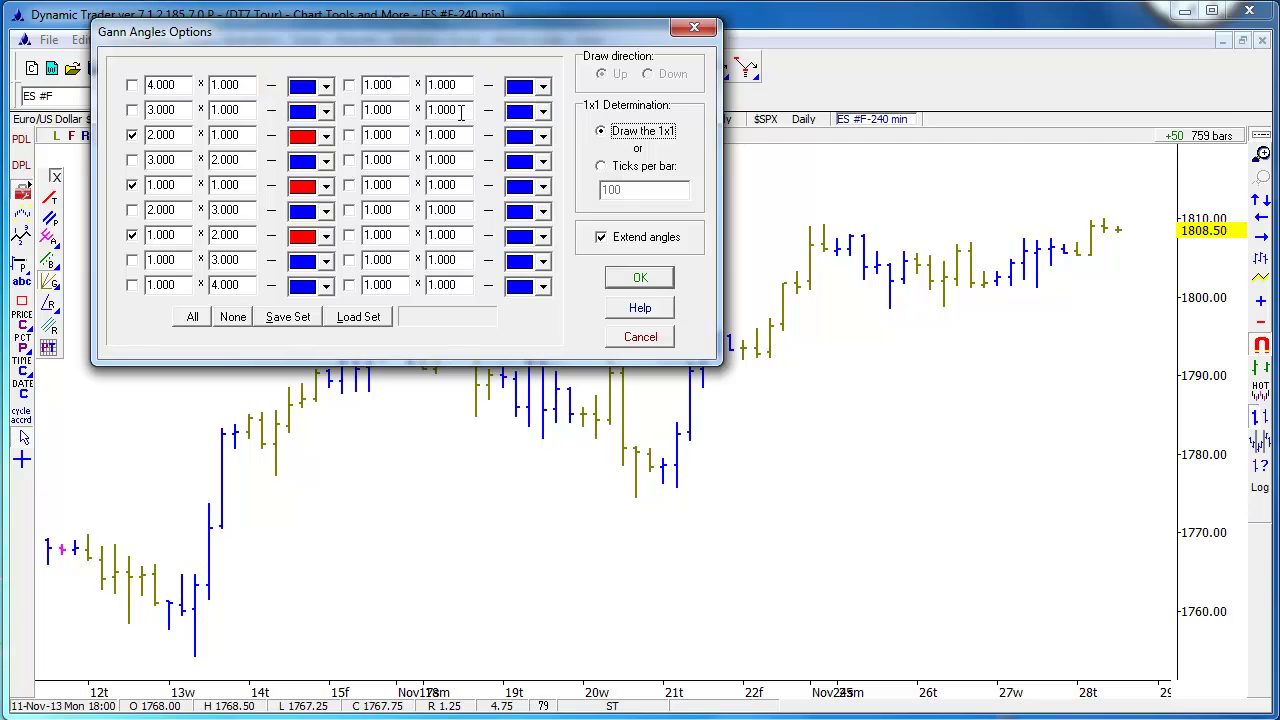
pyautogui.click(646, 280)
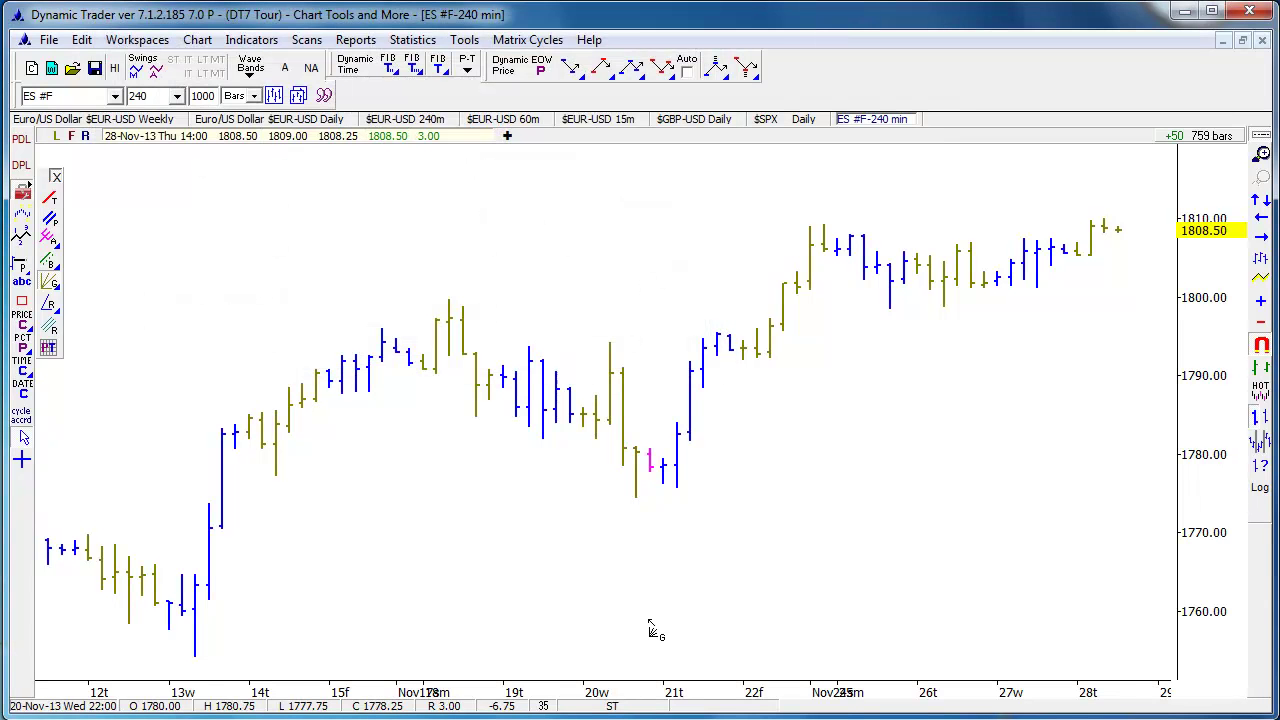
# Step: Draw a three-angle Gann fan rising from the 20th low to a later bar
pyautogui.moveTo(642, 510); pyautogui.dragTo(814, 237)
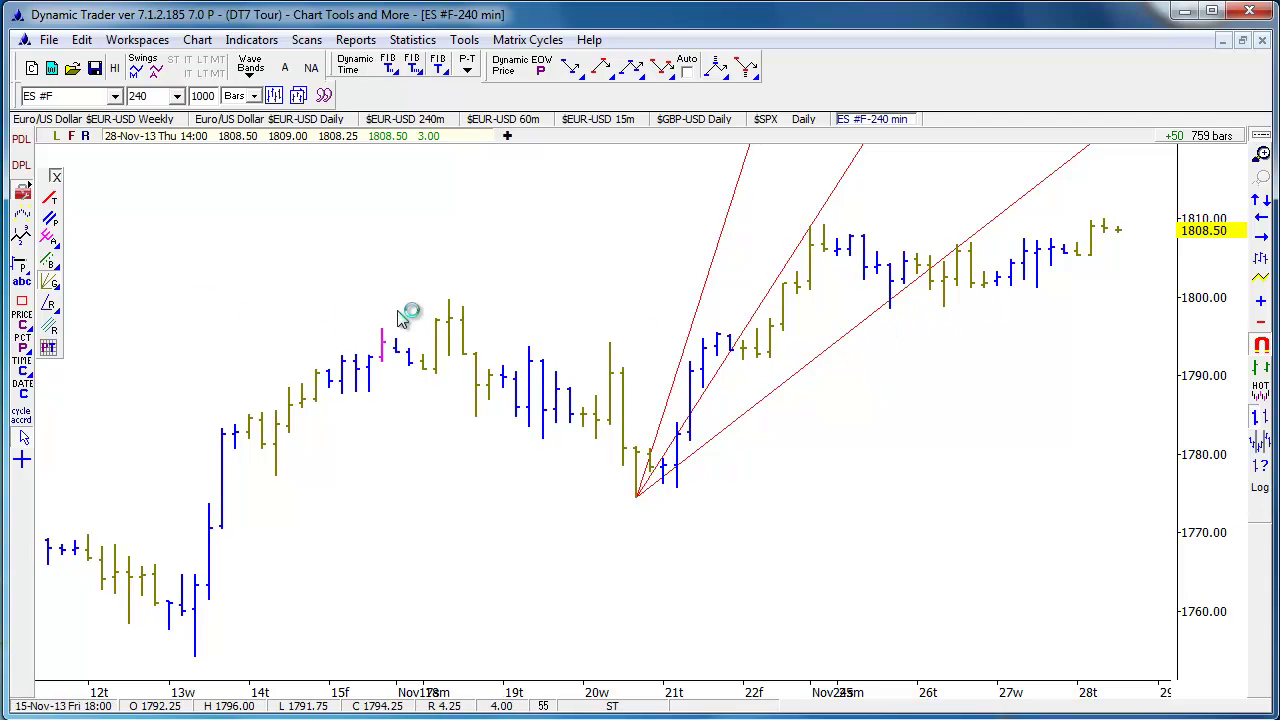
pyautogui.rightClick(822, 353)
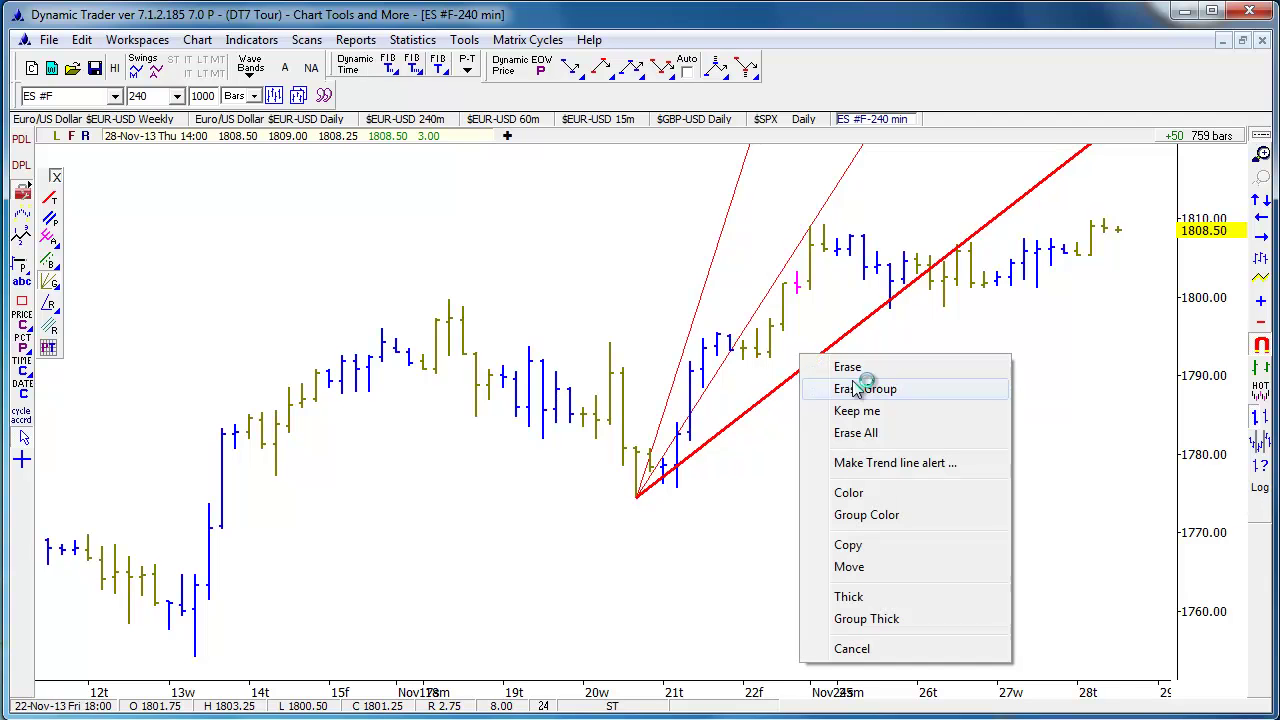
# Step: Erase the Gann fan and place a price-time square grid from the 13th low to the 18th high
pyautogui.click(860, 389)
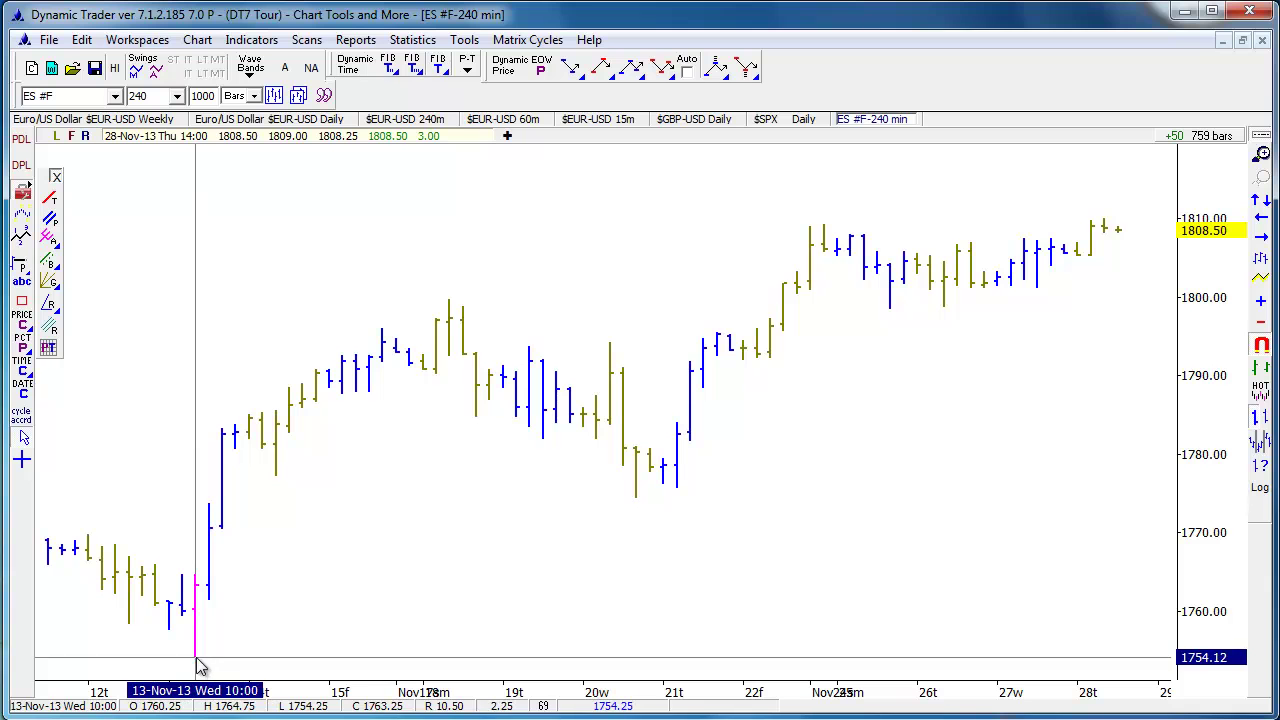
pyautogui.click(453, 300)
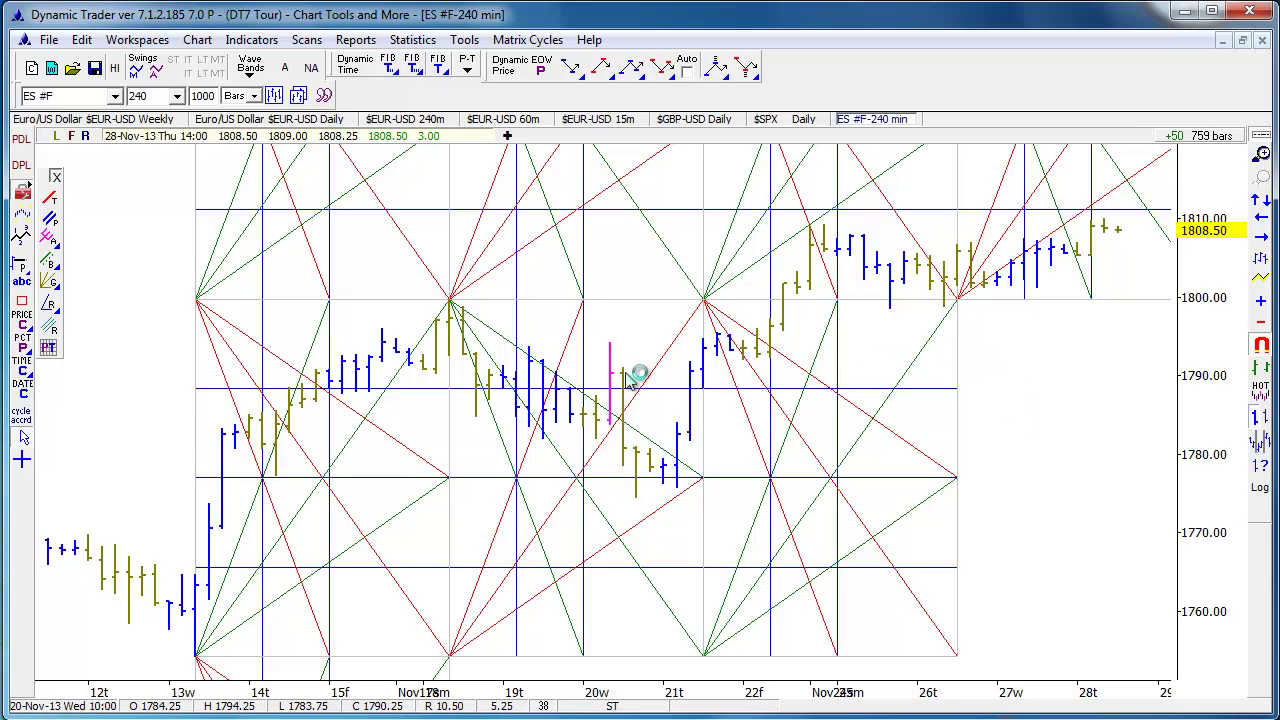
pyautogui.doubleClick(48, 347)
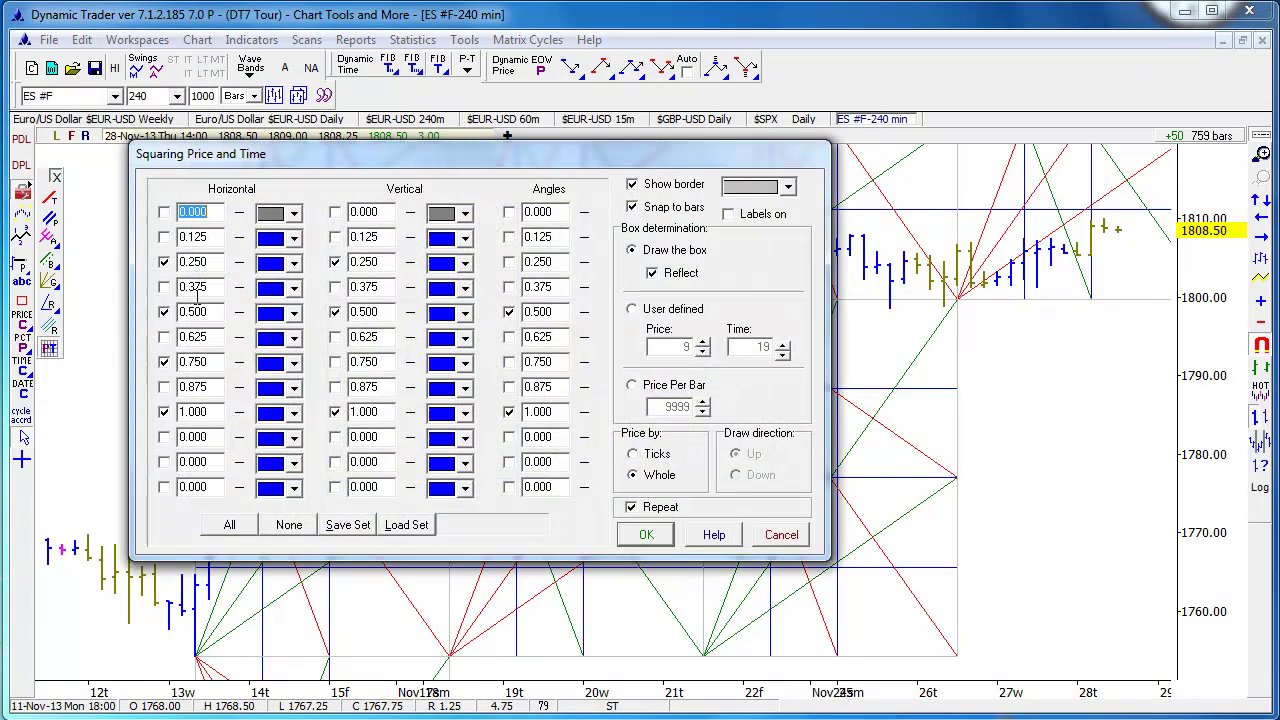
pyautogui.moveTo(605, 166); pyautogui.dragTo(535, 60)
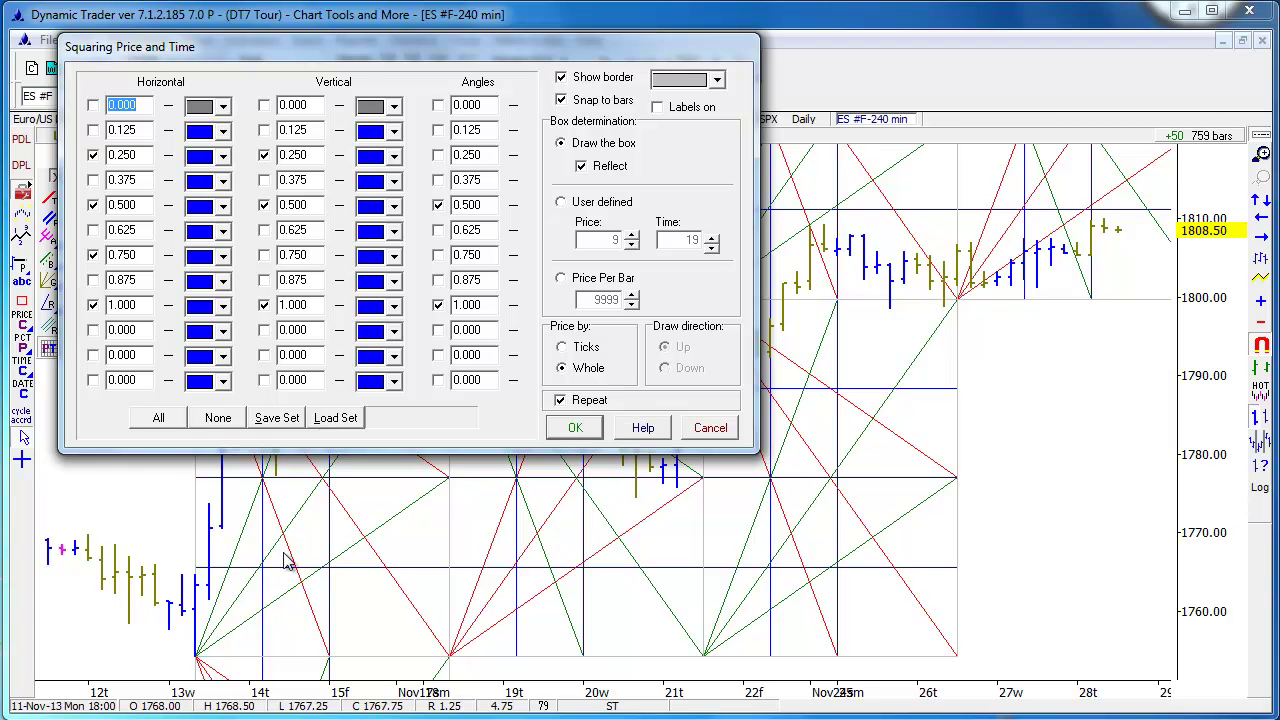
pyautogui.click(589, 435)
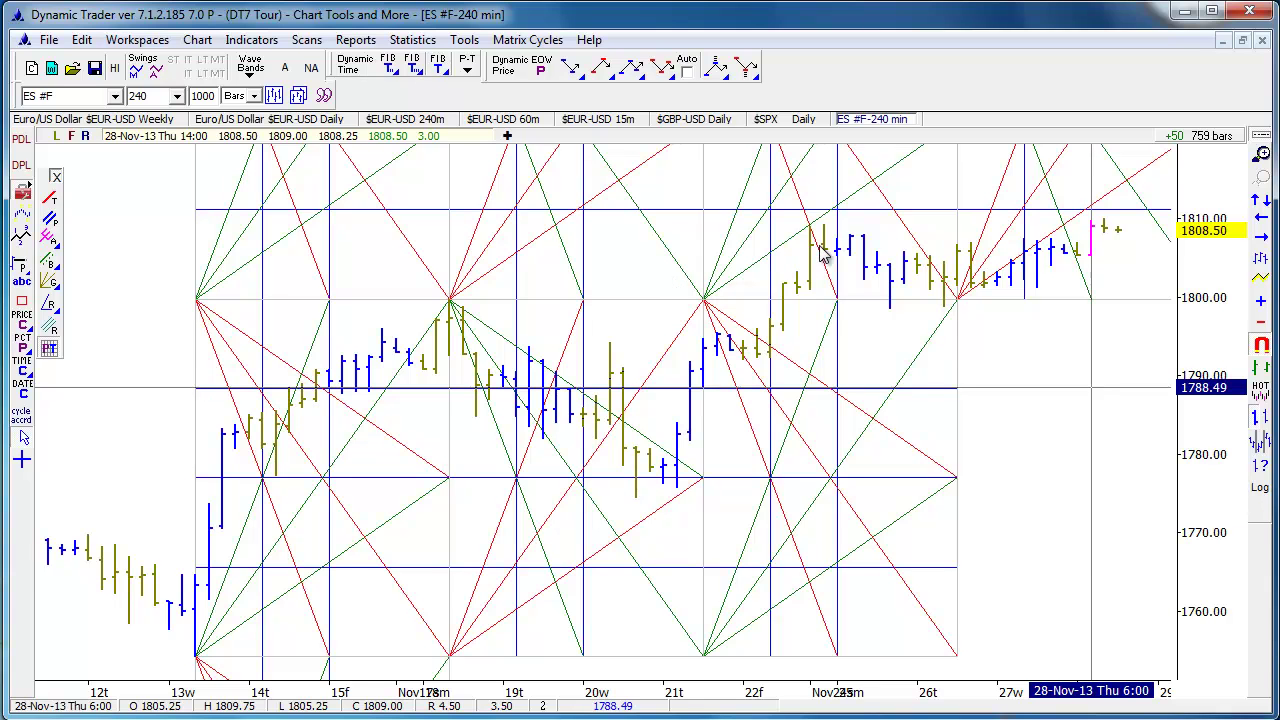
# Step: Close the line tools panel and erase all drawings from the chart
pyautogui.click(205, 290)
pyautogui.press('Delete')
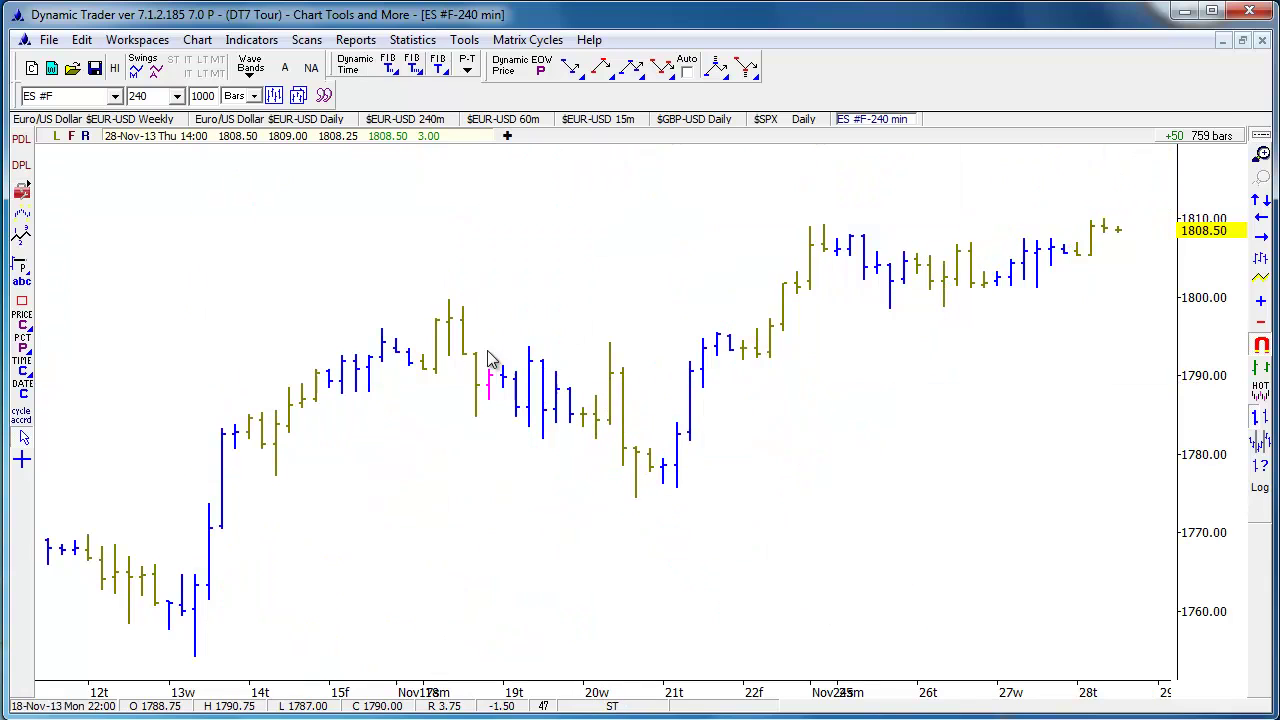
# Step: Add Price, Price Change and Price Percent Change to the bar date-price labels
pyautogui.rightClick(25, 218)
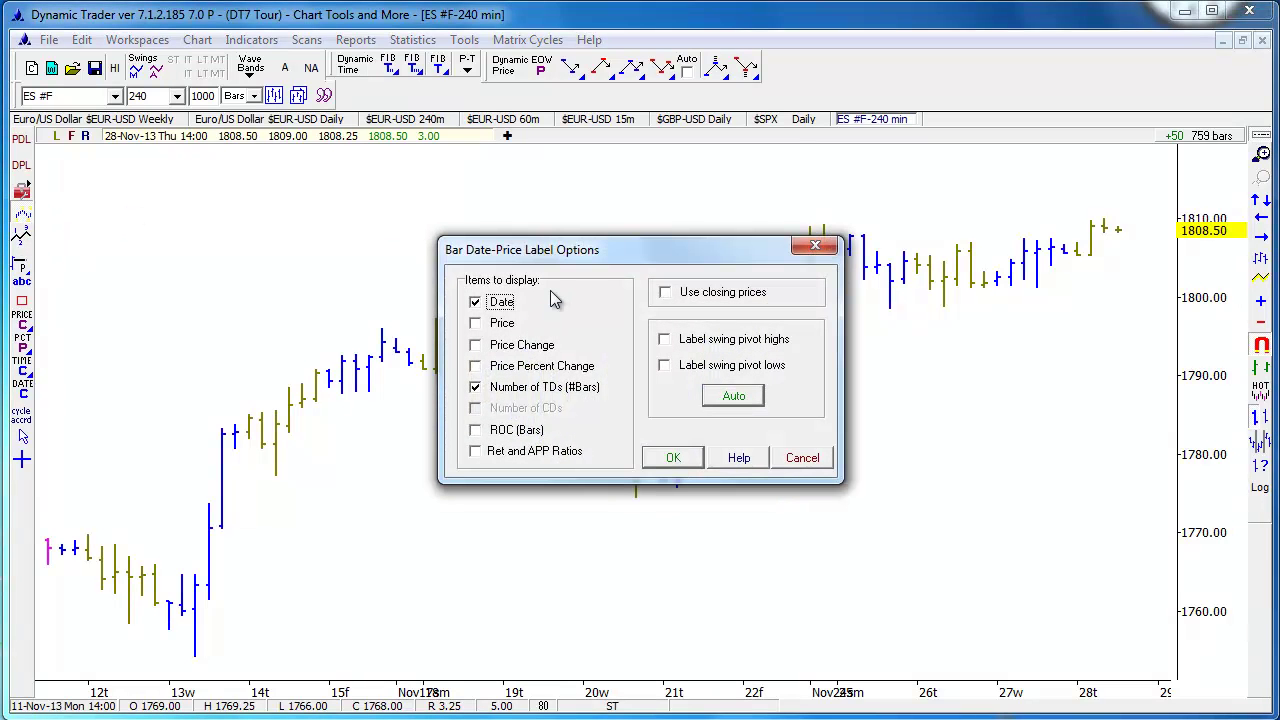
pyautogui.click(478, 325)
pyautogui.click(476, 367)
pyautogui.click(476, 345)
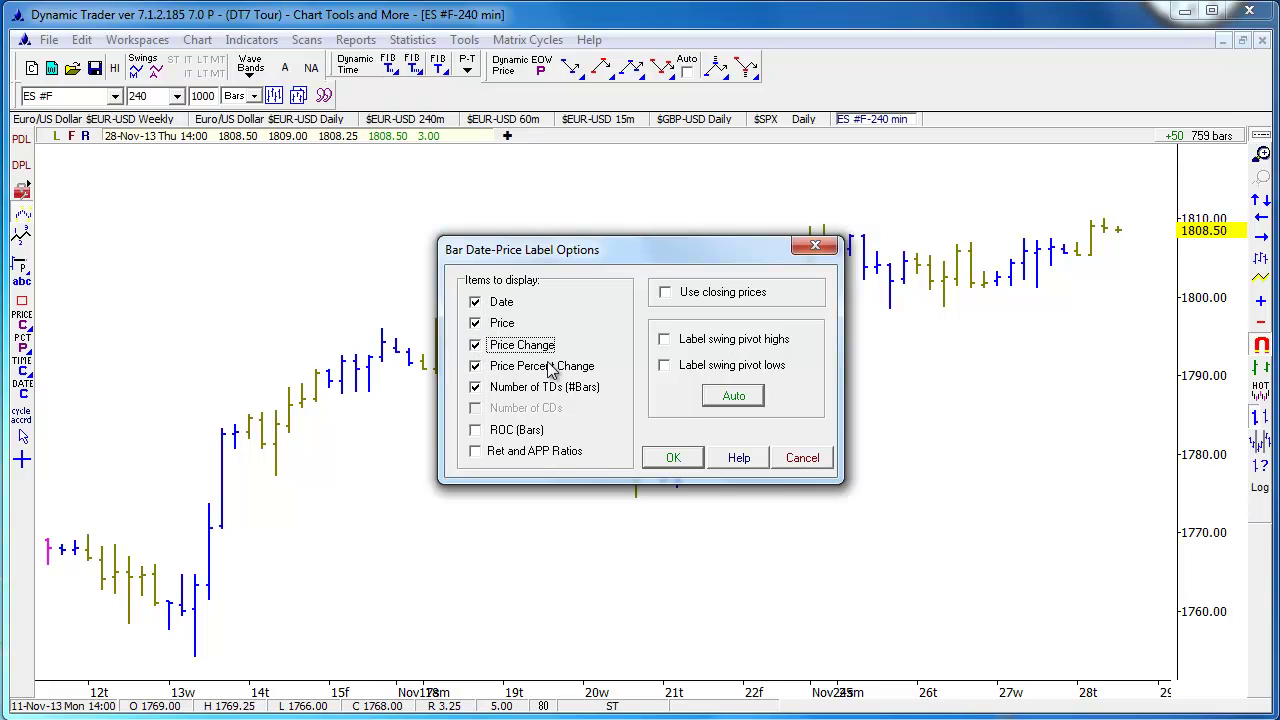
pyautogui.click(673, 458)
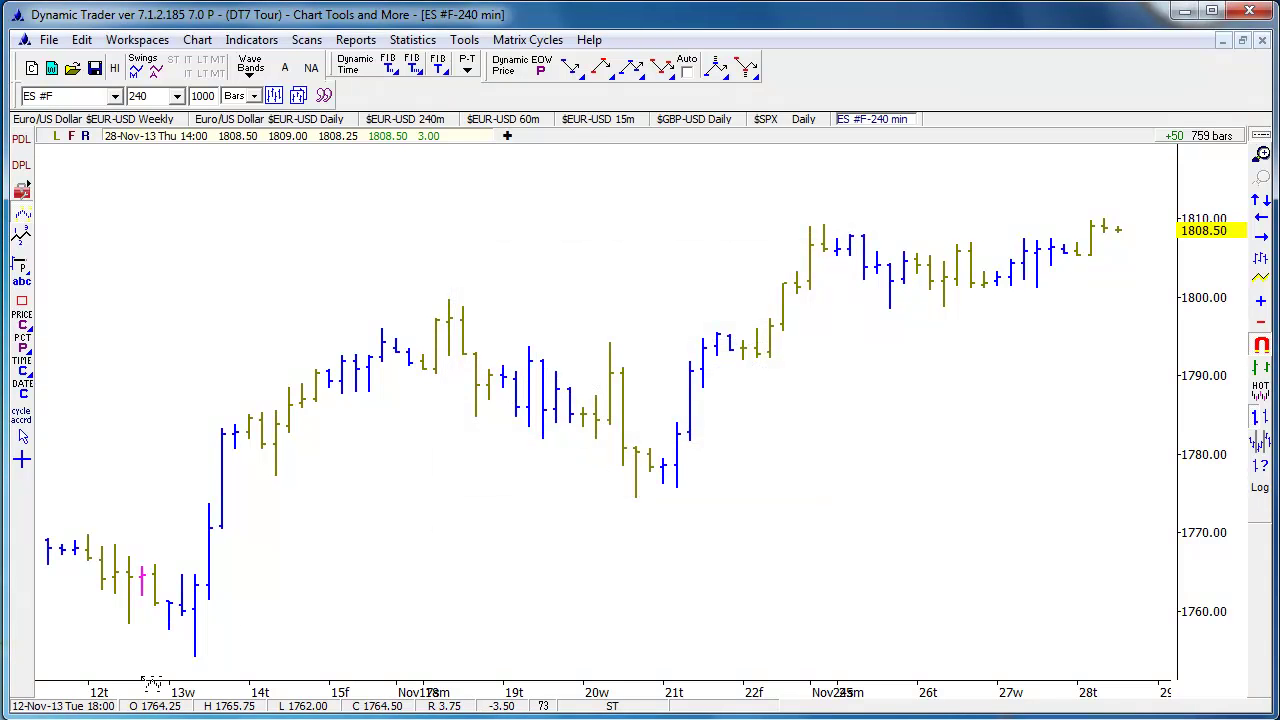
# Step: Place date-price labels on the 13 Nov low, 18 Nov high, 20 Nov low and 24 Nov high
pyautogui.click(210, 670)
pyautogui.click(460, 288)
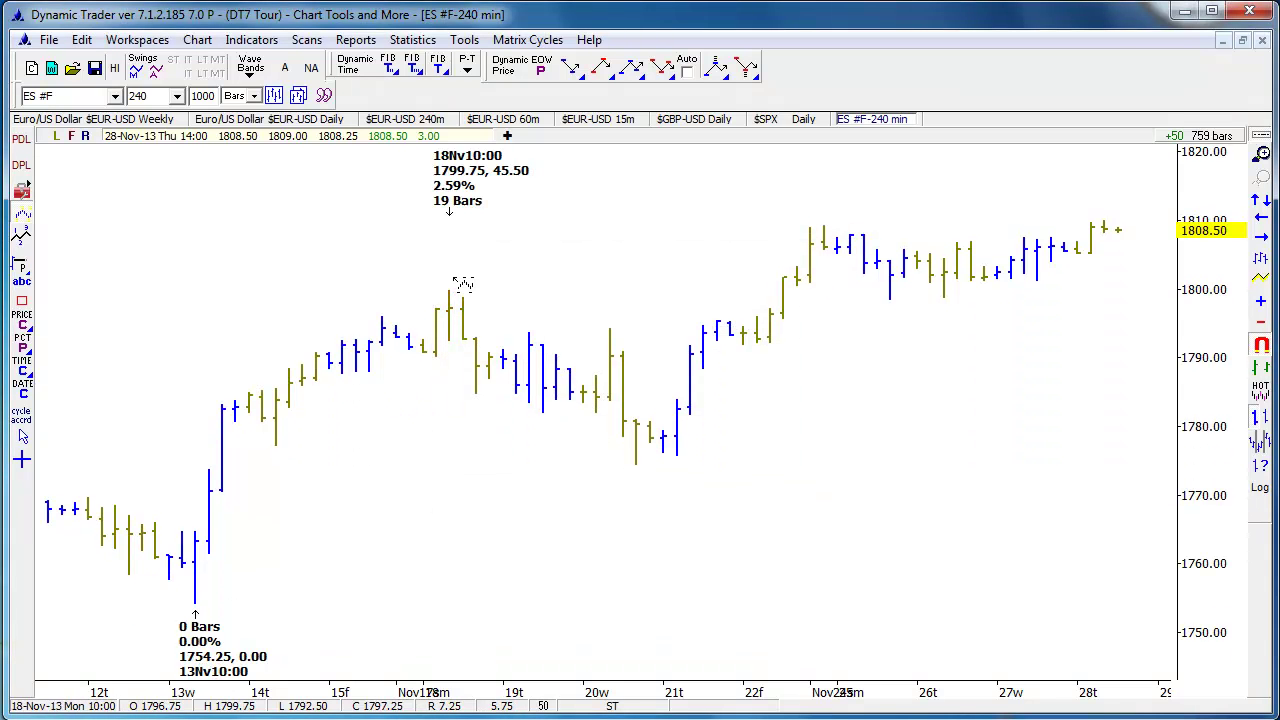
pyautogui.click(655, 476)
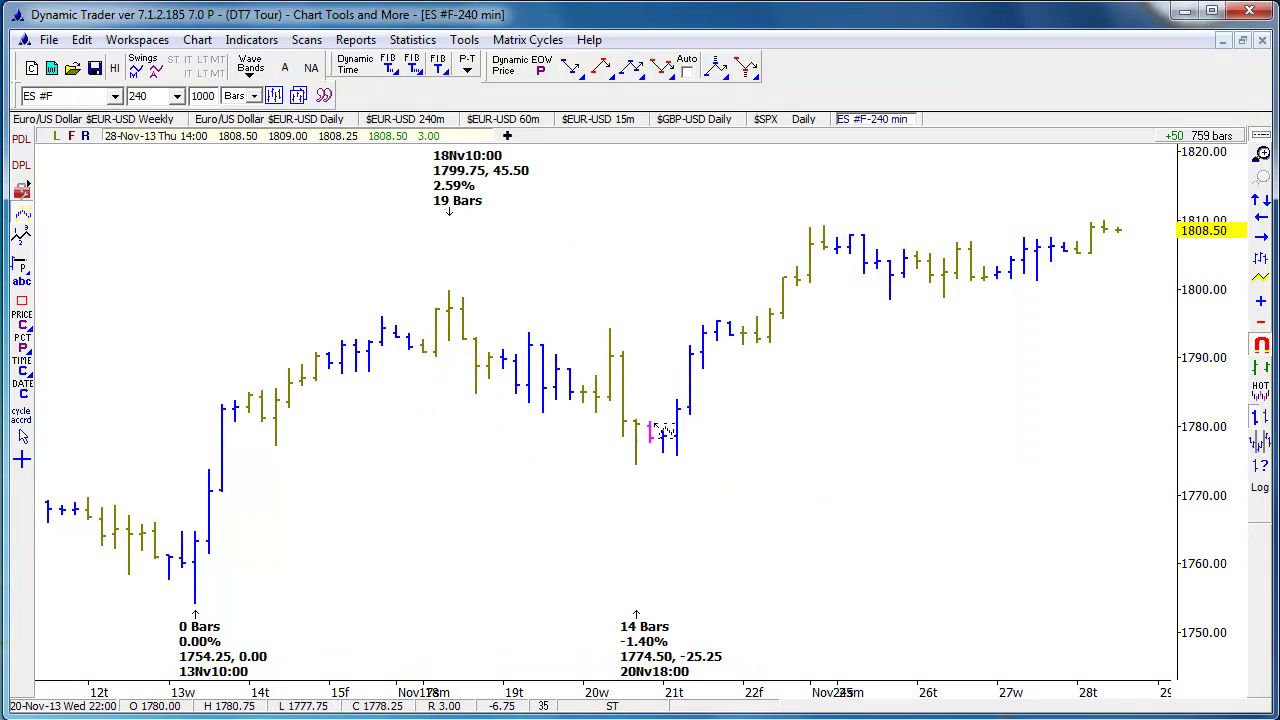
pyautogui.click(830, 211)
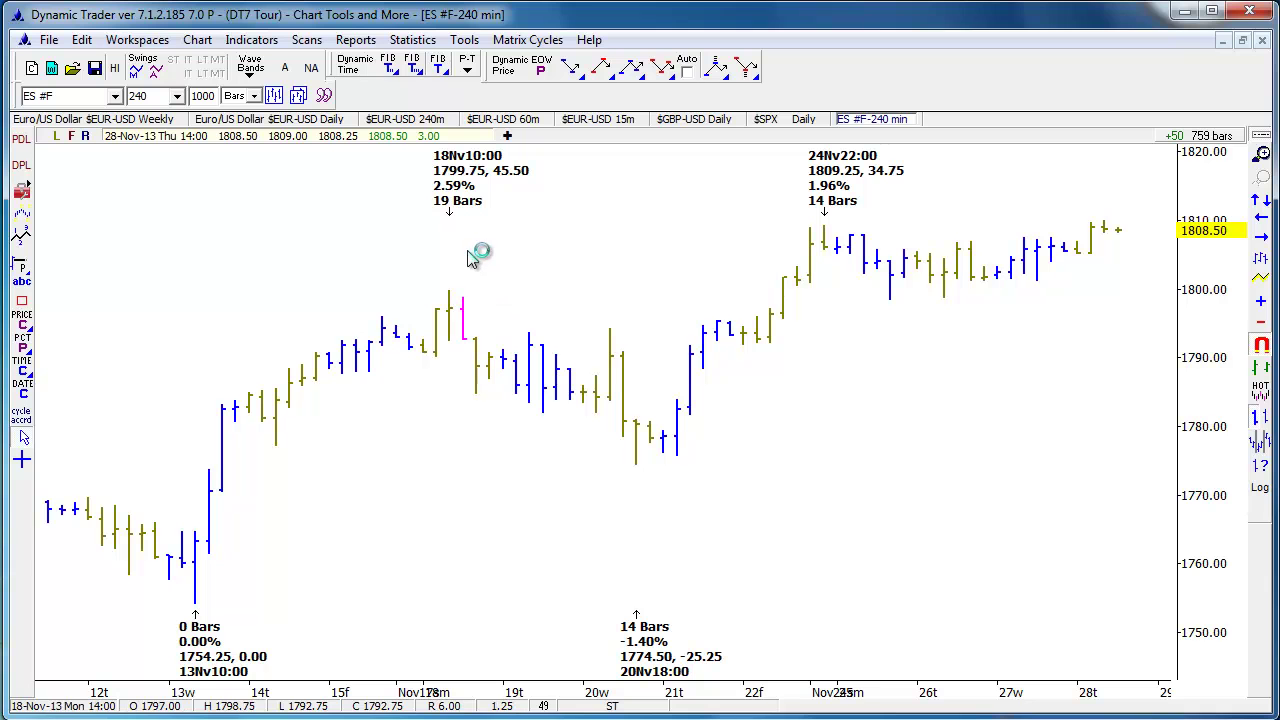
# Step: Erase all four date-price labels as a group from the 18 Nov label
pyautogui.doubleClick(22, 218)
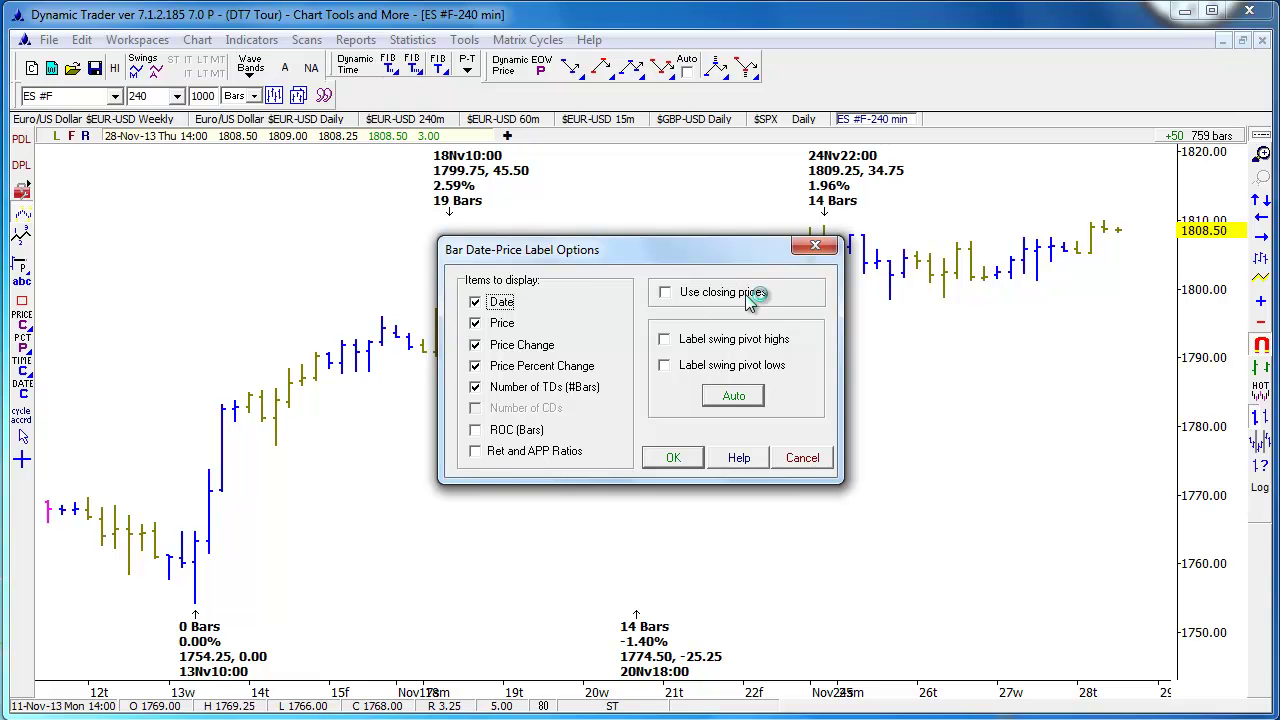
pyautogui.click(676, 458)
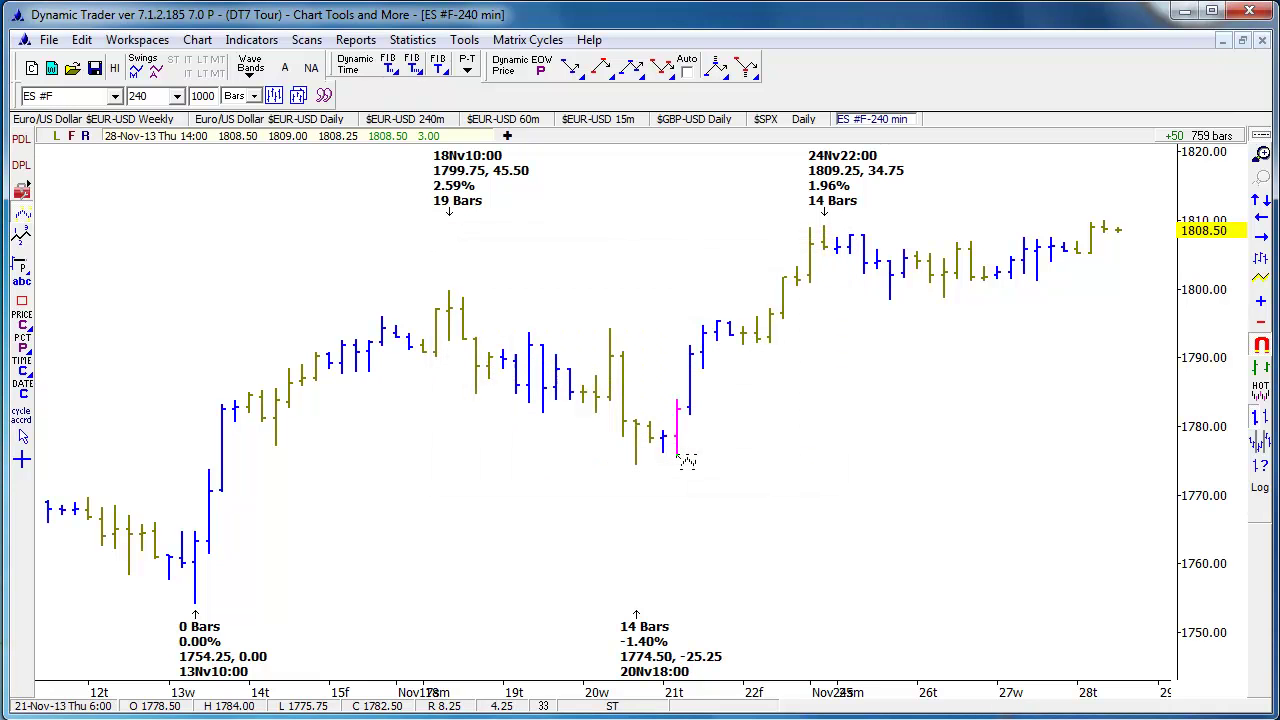
pyautogui.rightClick(455, 217)
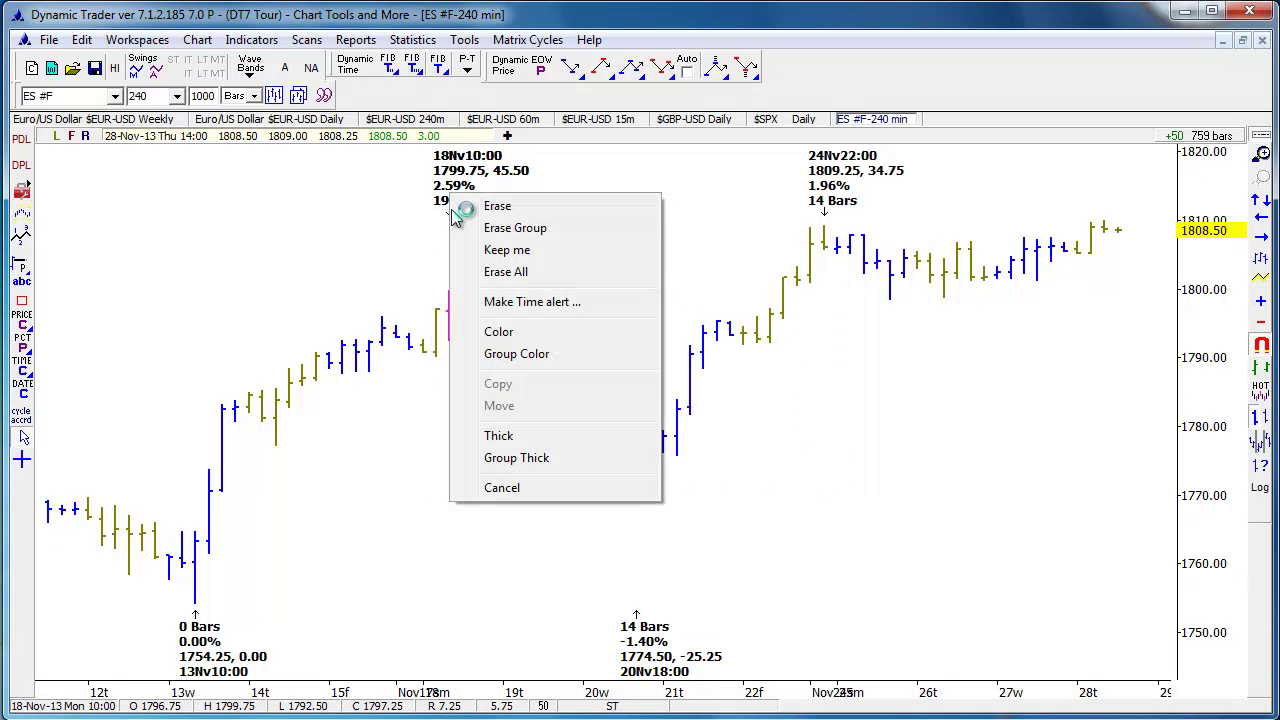
pyautogui.click(545, 228)
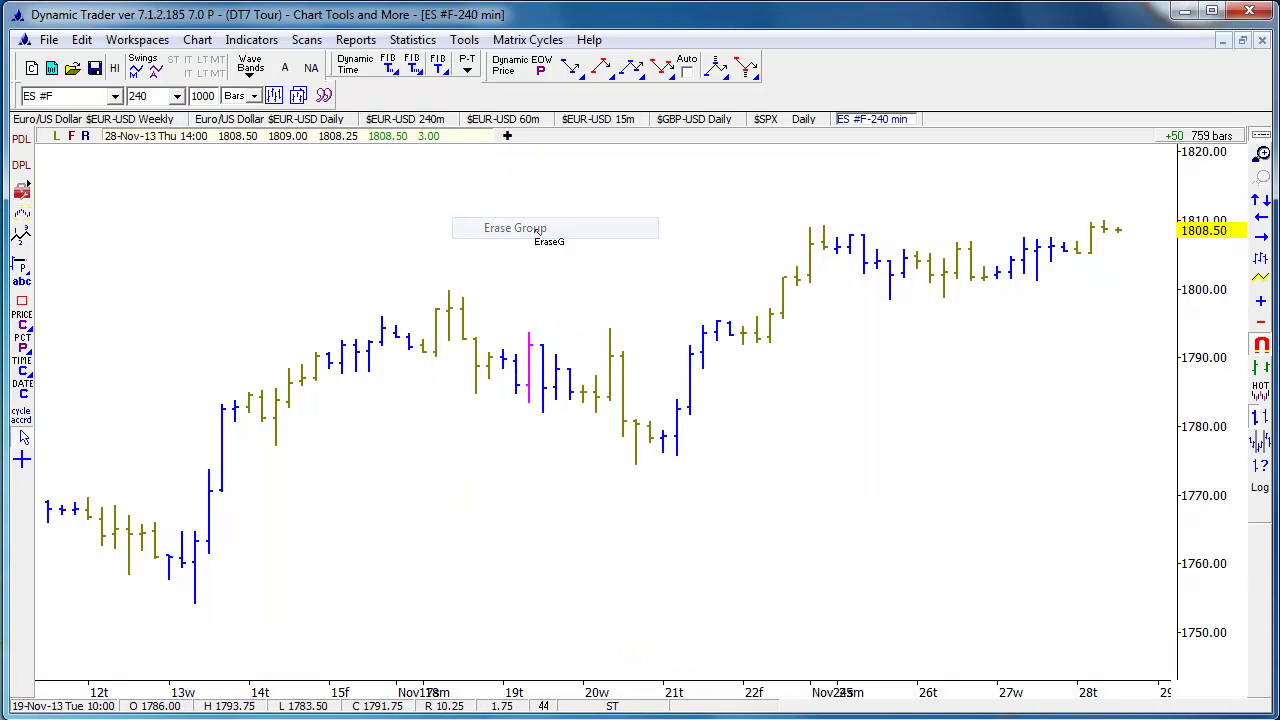
# Step: Enable labels for swing pivot highs and lows and auto-label all pivots
pyautogui.doubleClick(23, 222)
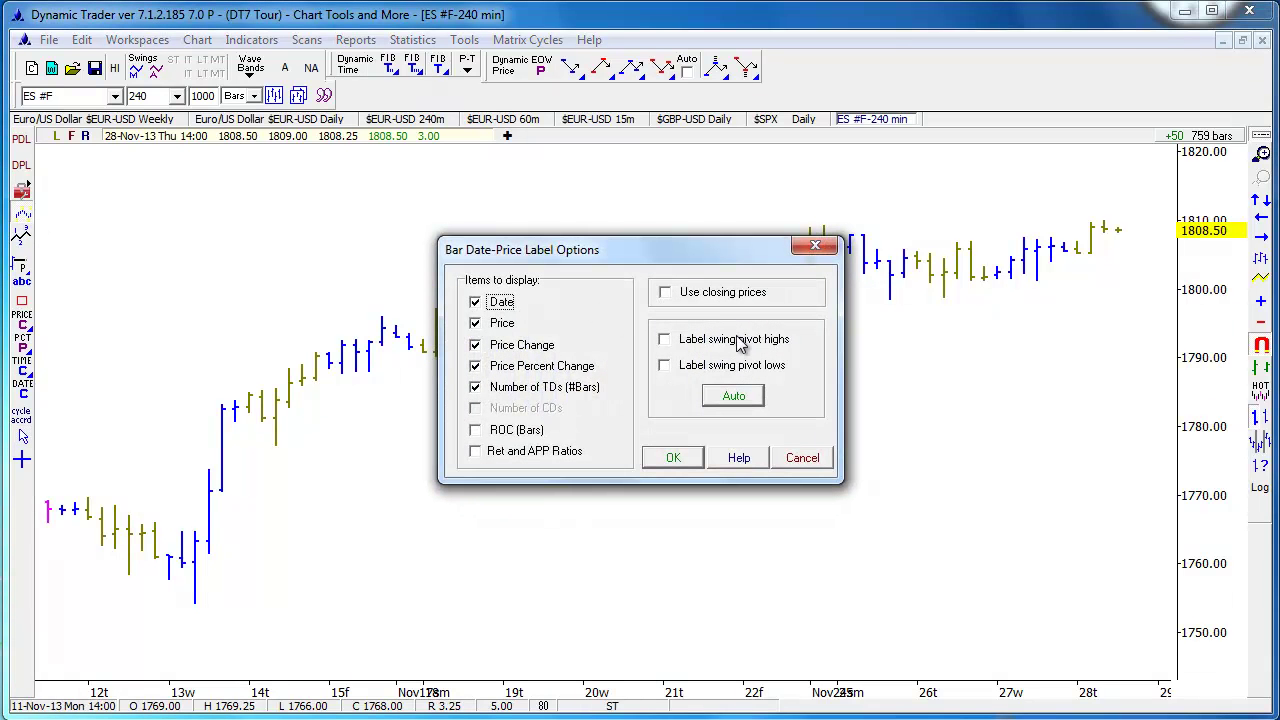
pyautogui.click(665, 340)
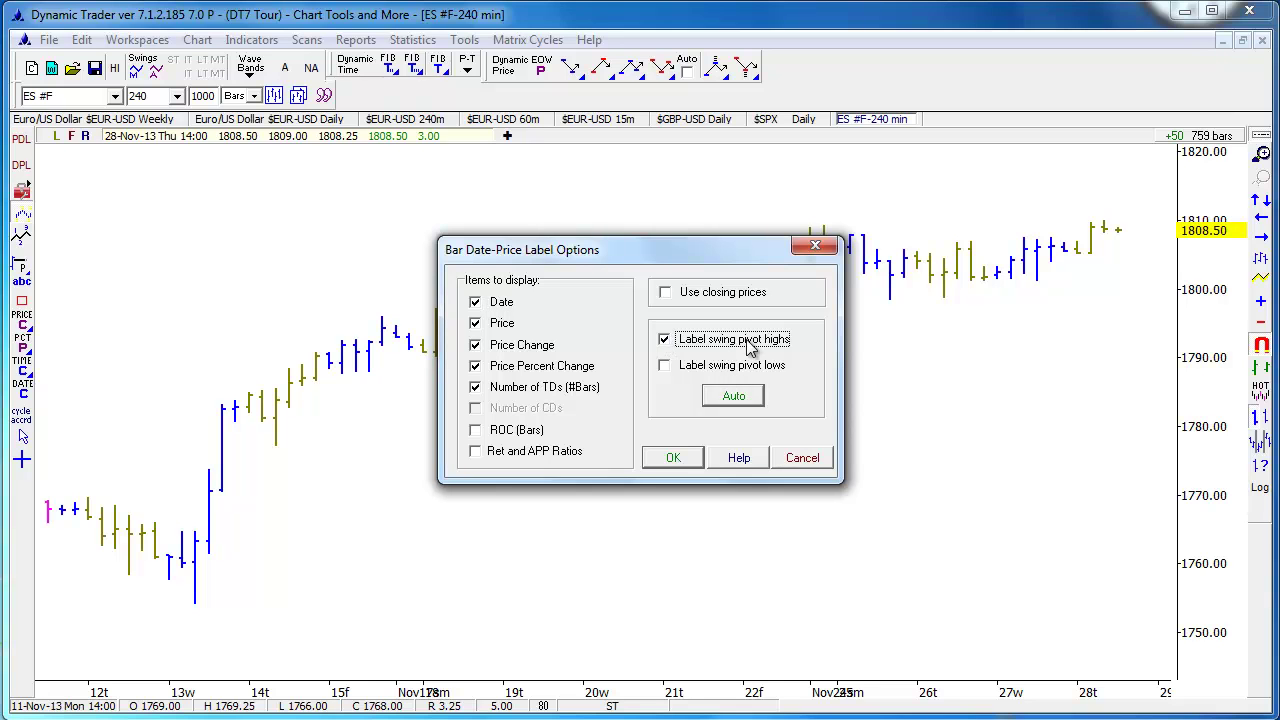
pyautogui.click(665, 366)
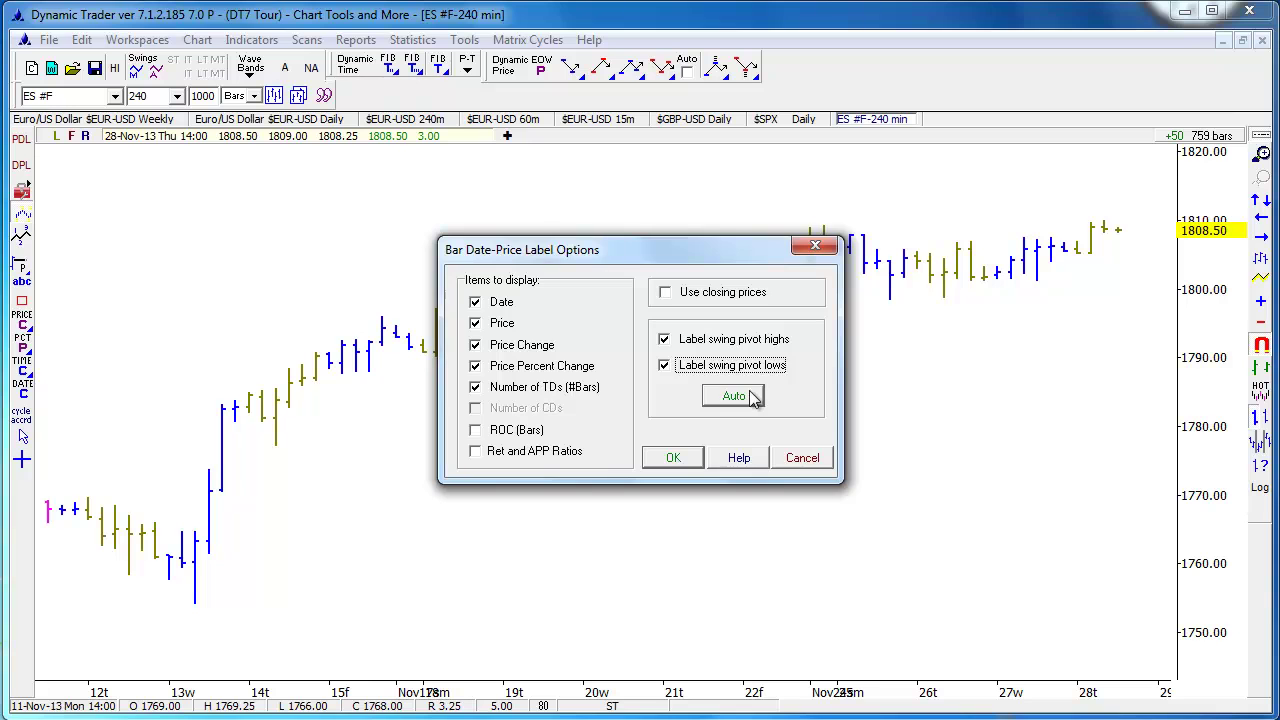
pyautogui.click(750, 400)
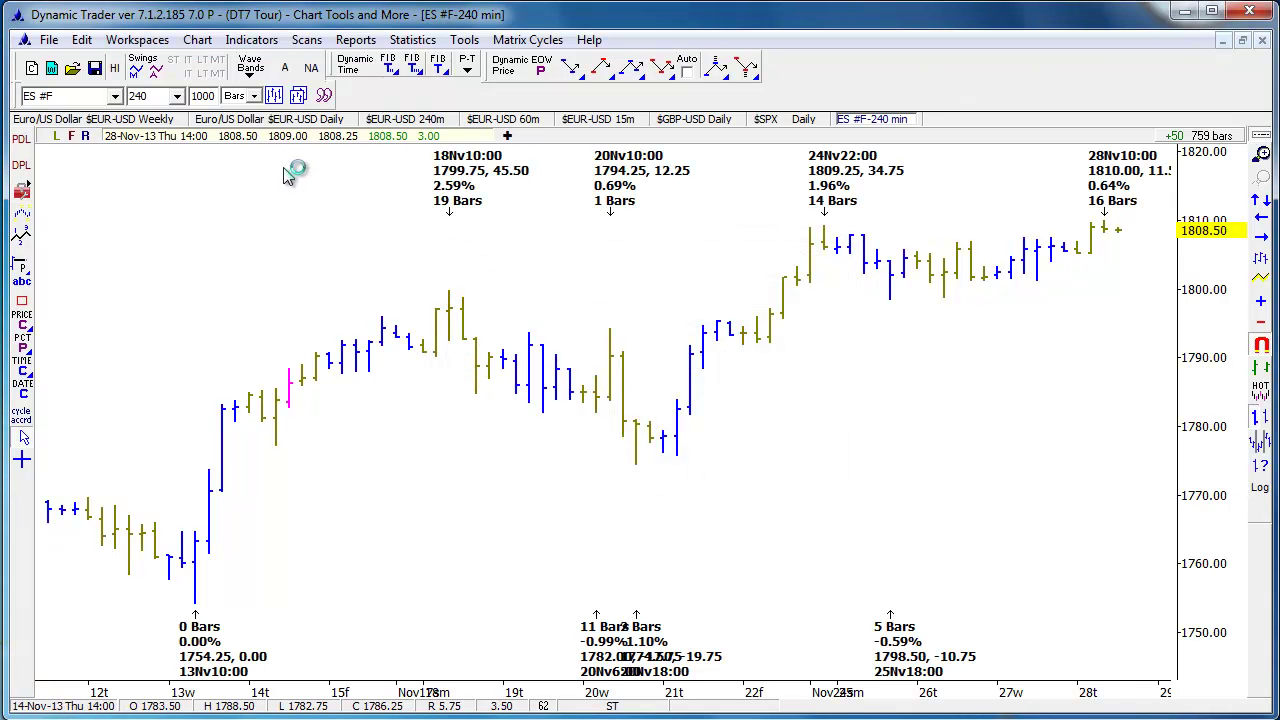
# Step: Draw the ST swing lines, then erase the labelled swing zigzag as a group
pyautogui.click(174, 60)
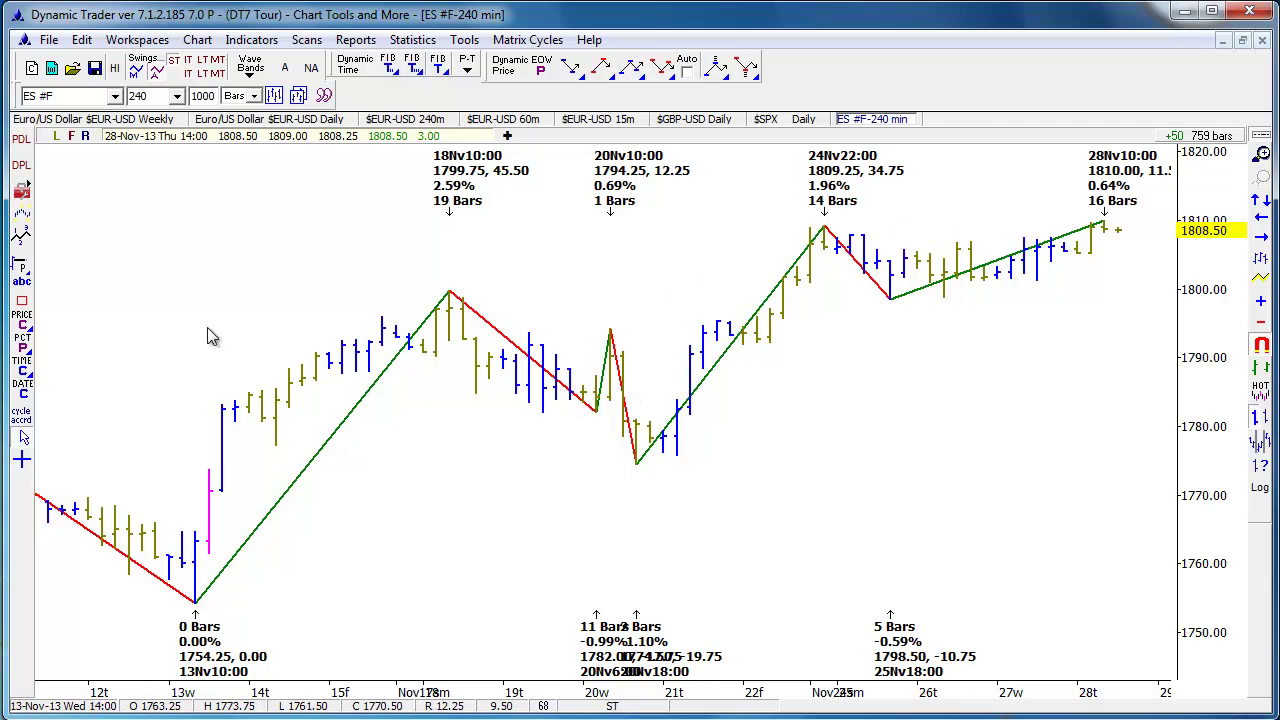
pyautogui.rightClick(451, 210)
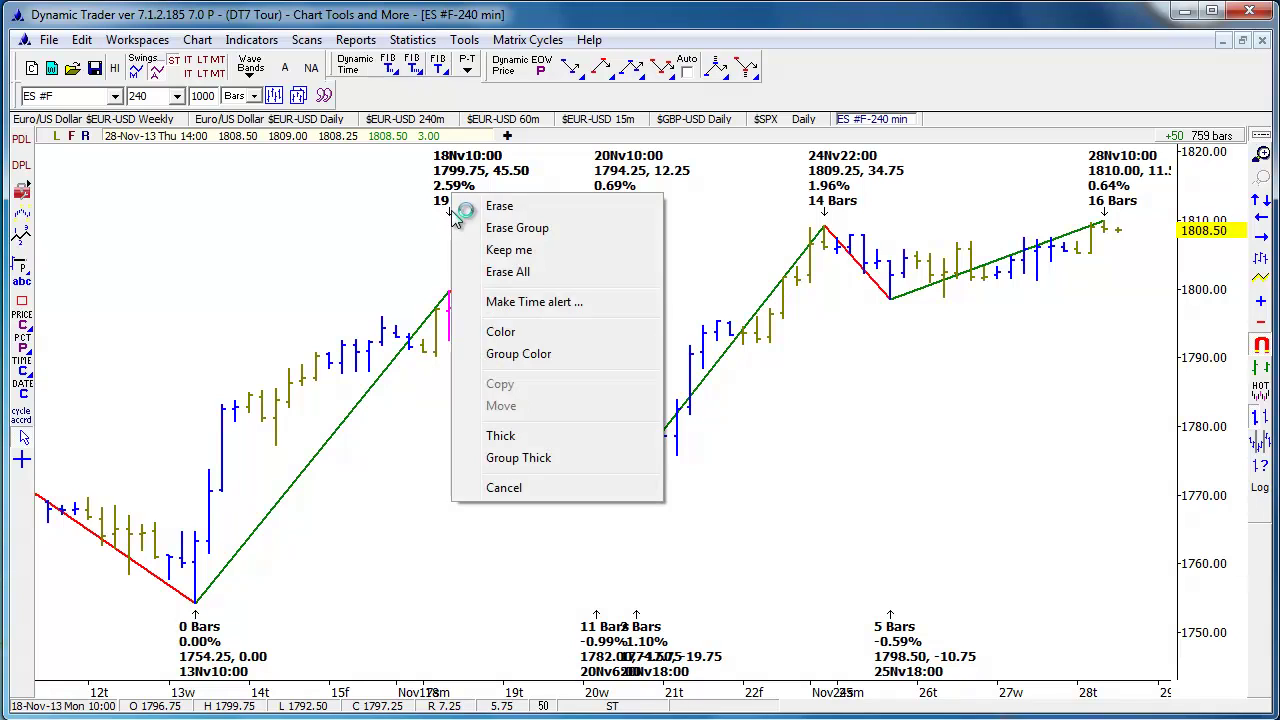
pyautogui.click(507, 229)
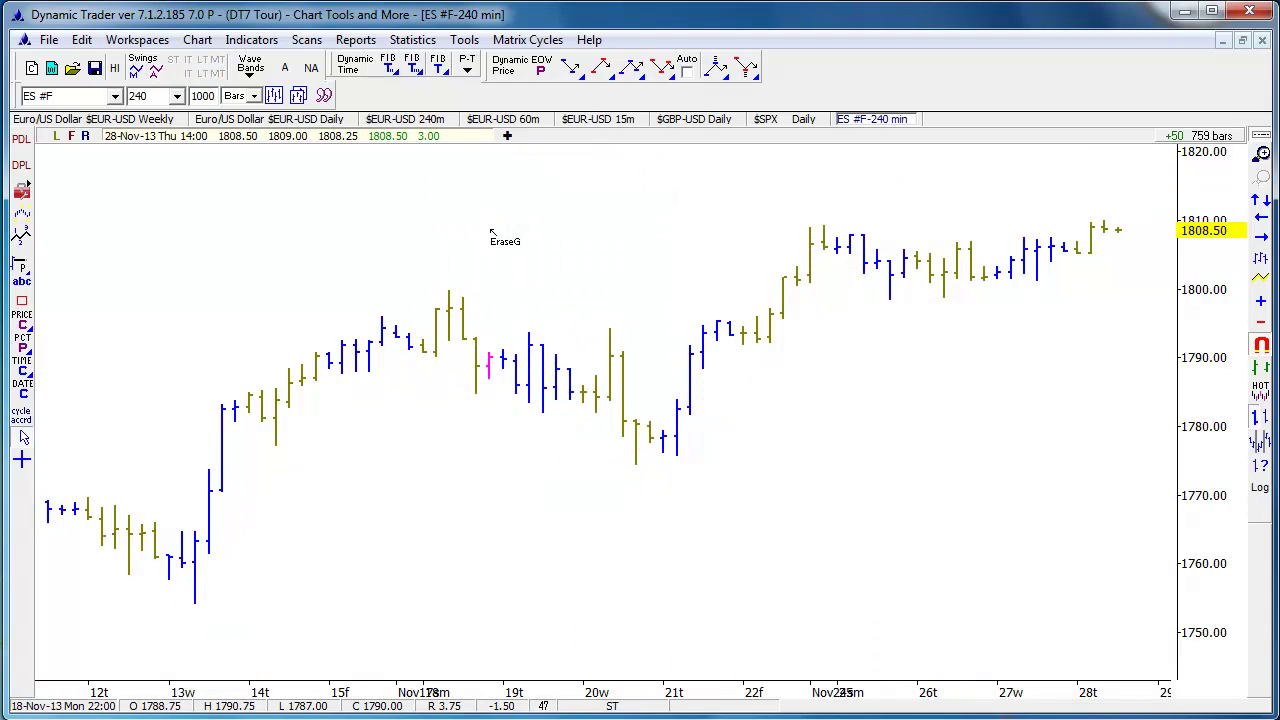
# Step: Mark pivots 1–4 on the 18 Nov high, 20 Nov low, 24 Nov high and 26 Nov low
pyautogui.click(21, 237)
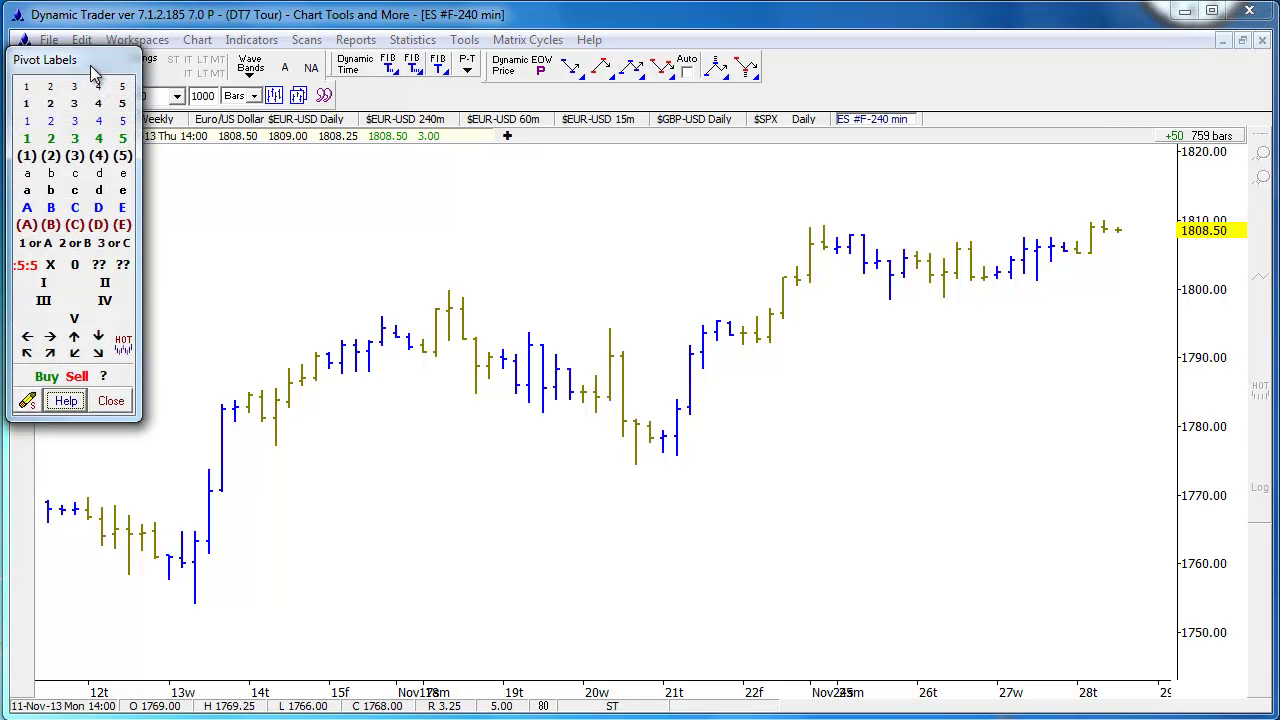
pyautogui.moveTo(92, 70); pyautogui.dragTo(119, 42)
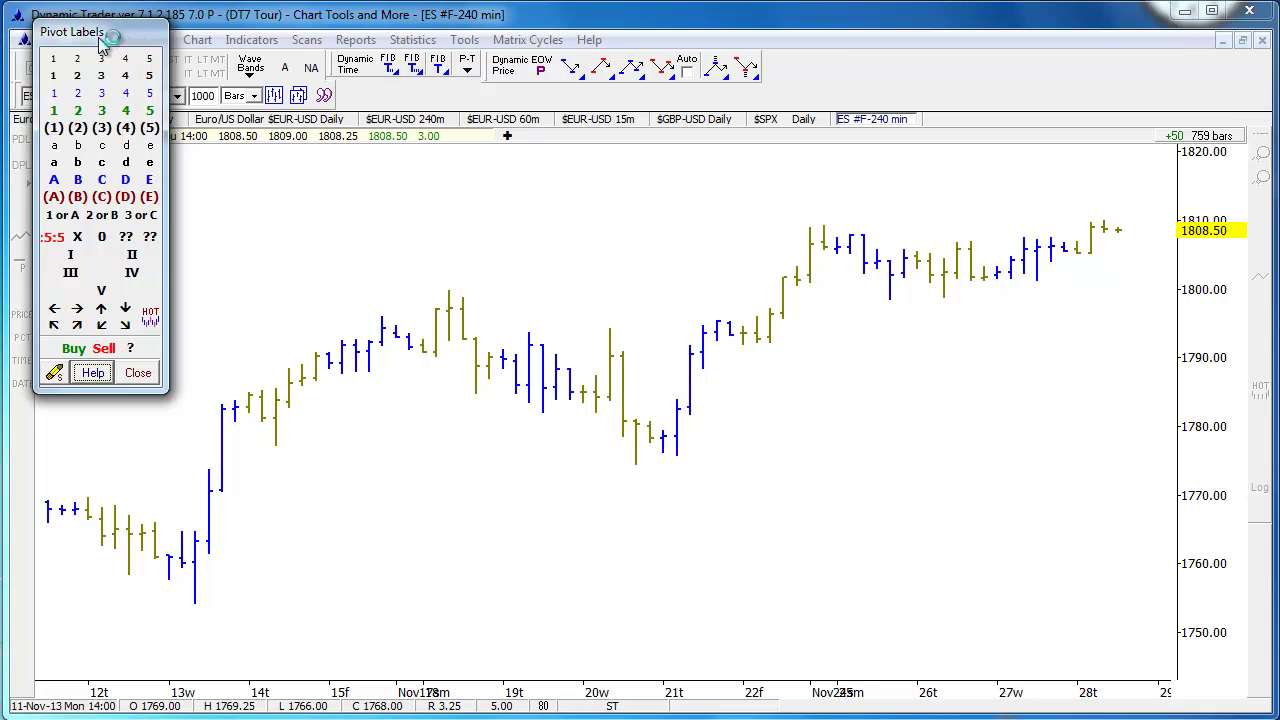
pyautogui.click(458, 281)
pyautogui.click(650, 508)
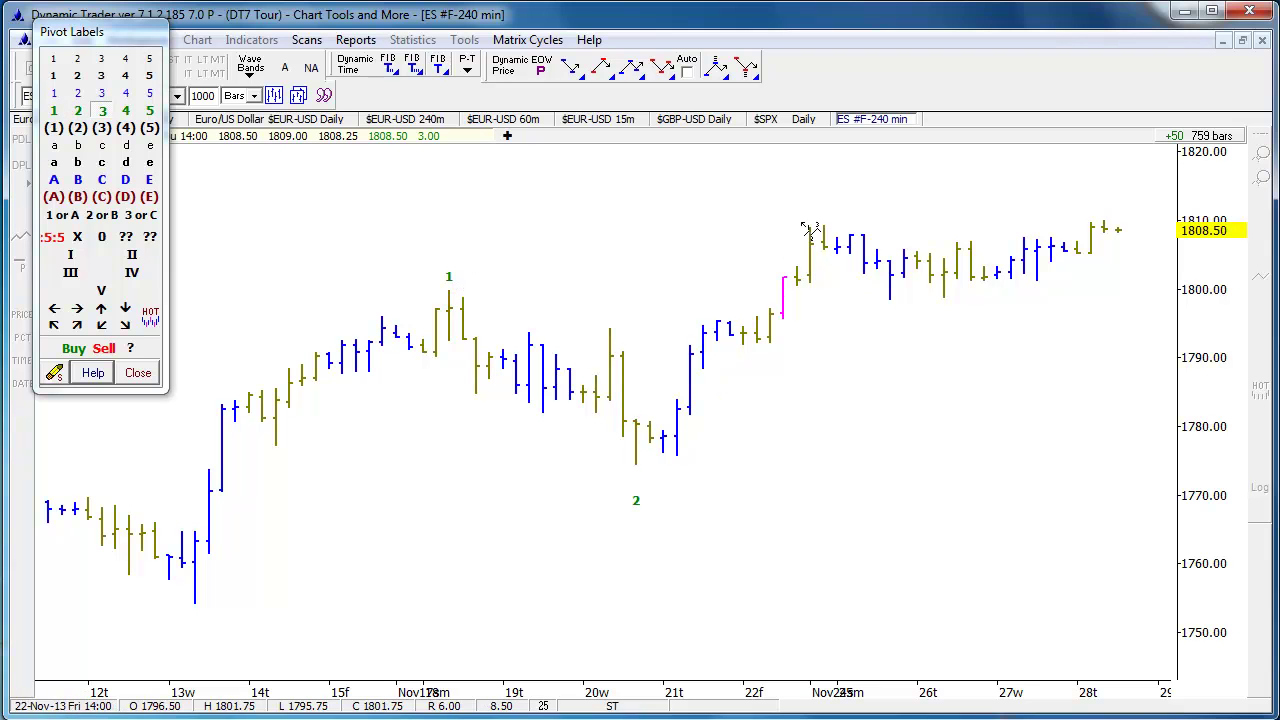
pyautogui.click(828, 205)
pyautogui.click(955, 323)
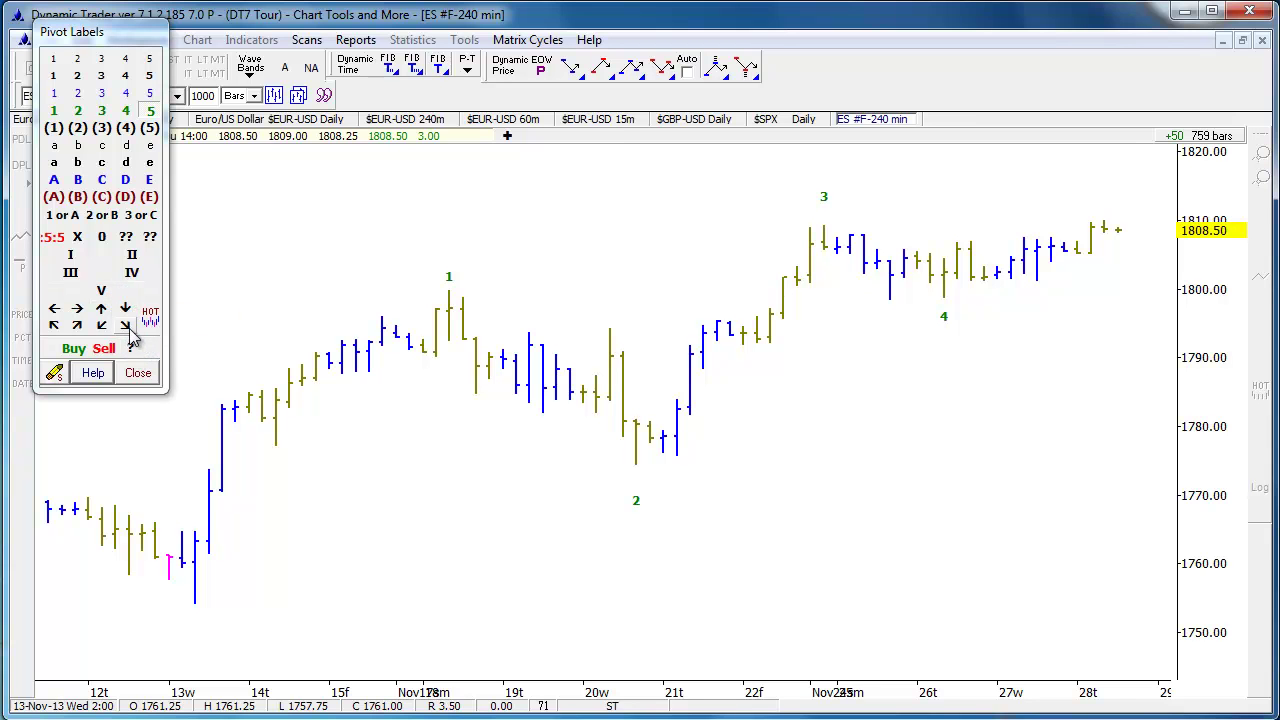
pyautogui.rightClick(126, 240)
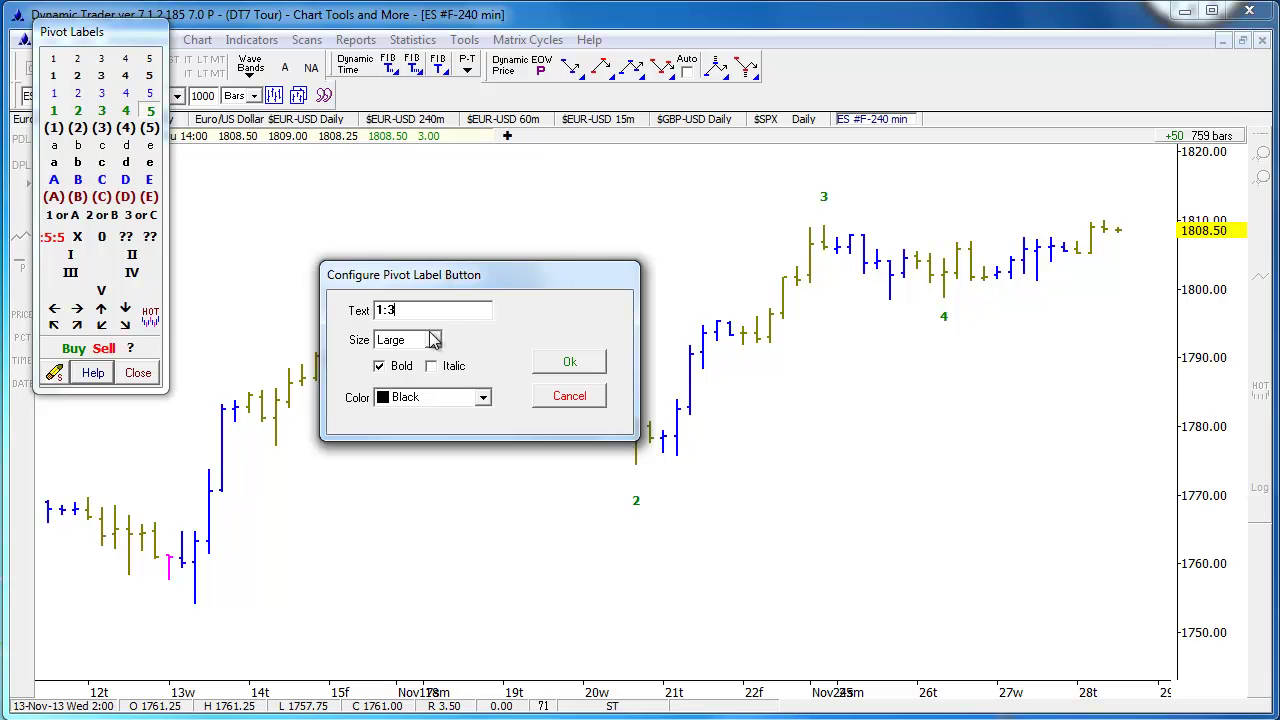
# Step: Make the custom pivot label read 1:3 in Navy
pyautogui.click(441, 400)
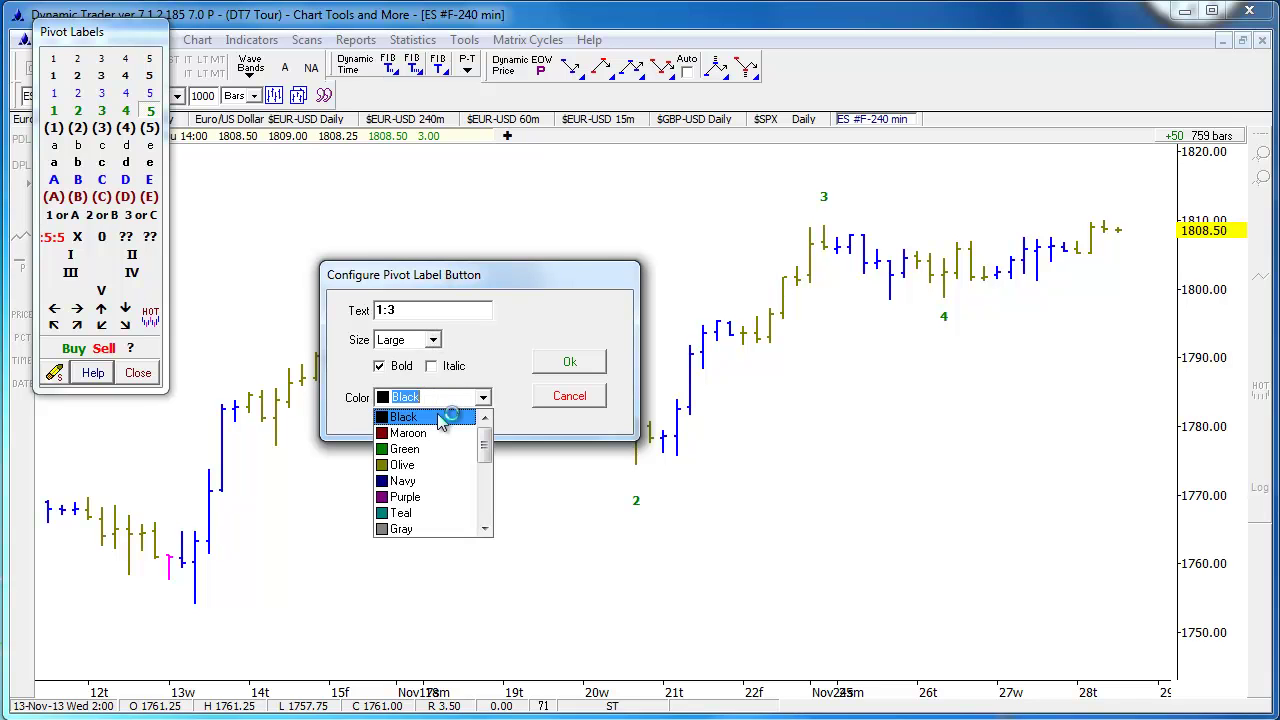
pyautogui.click(421, 482)
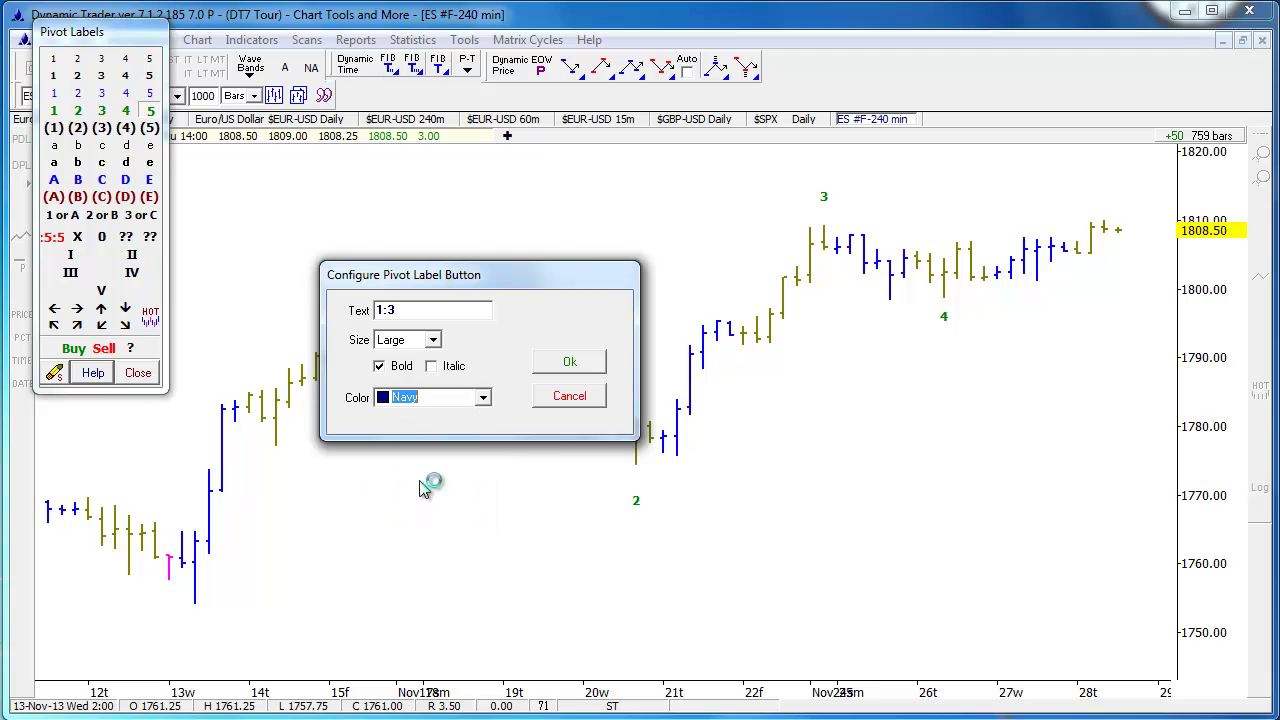
pyautogui.click(569, 361)
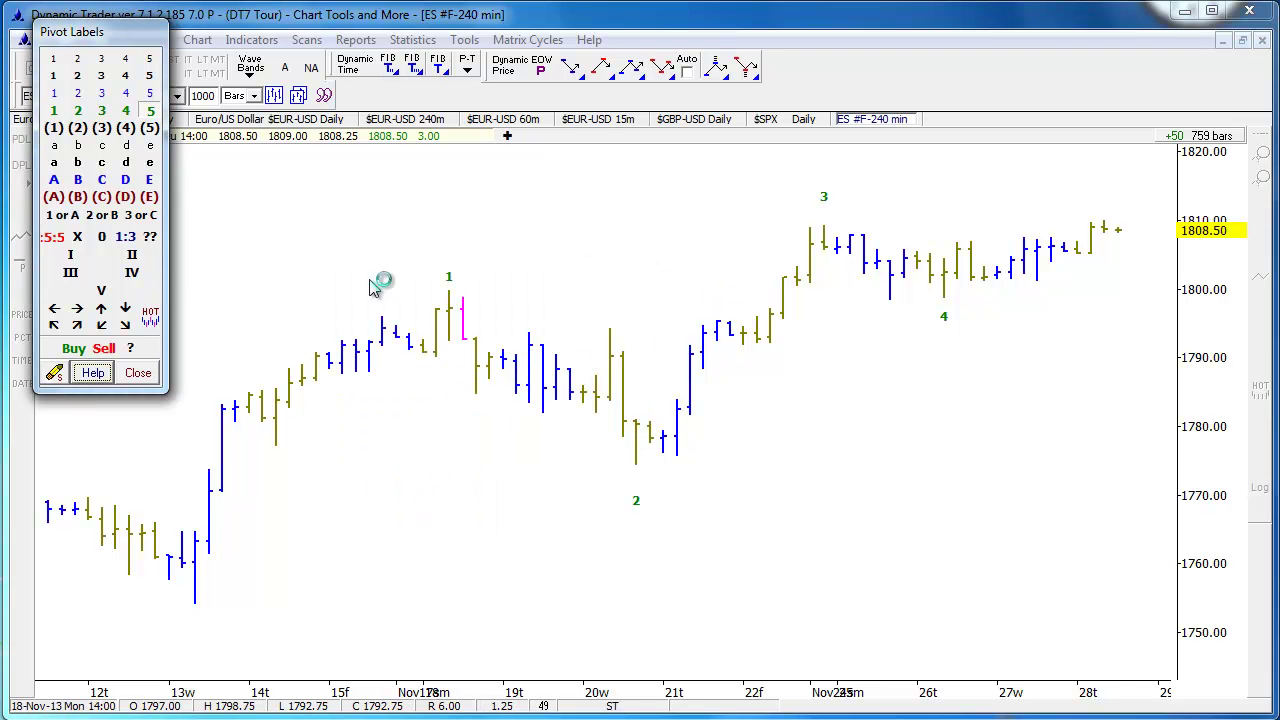
# Step: Place the 1:3 label above pivot 3 with a question mark beside it
pyautogui.click(126, 237)
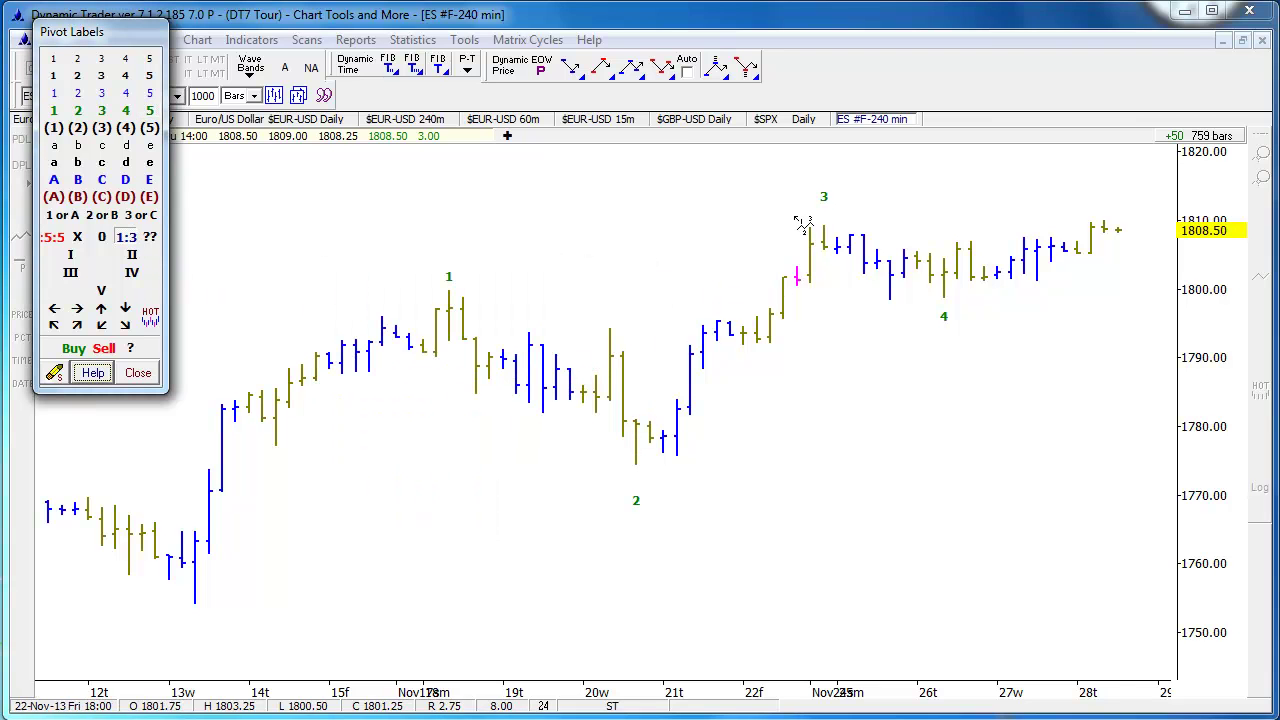
pyautogui.click(834, 177)
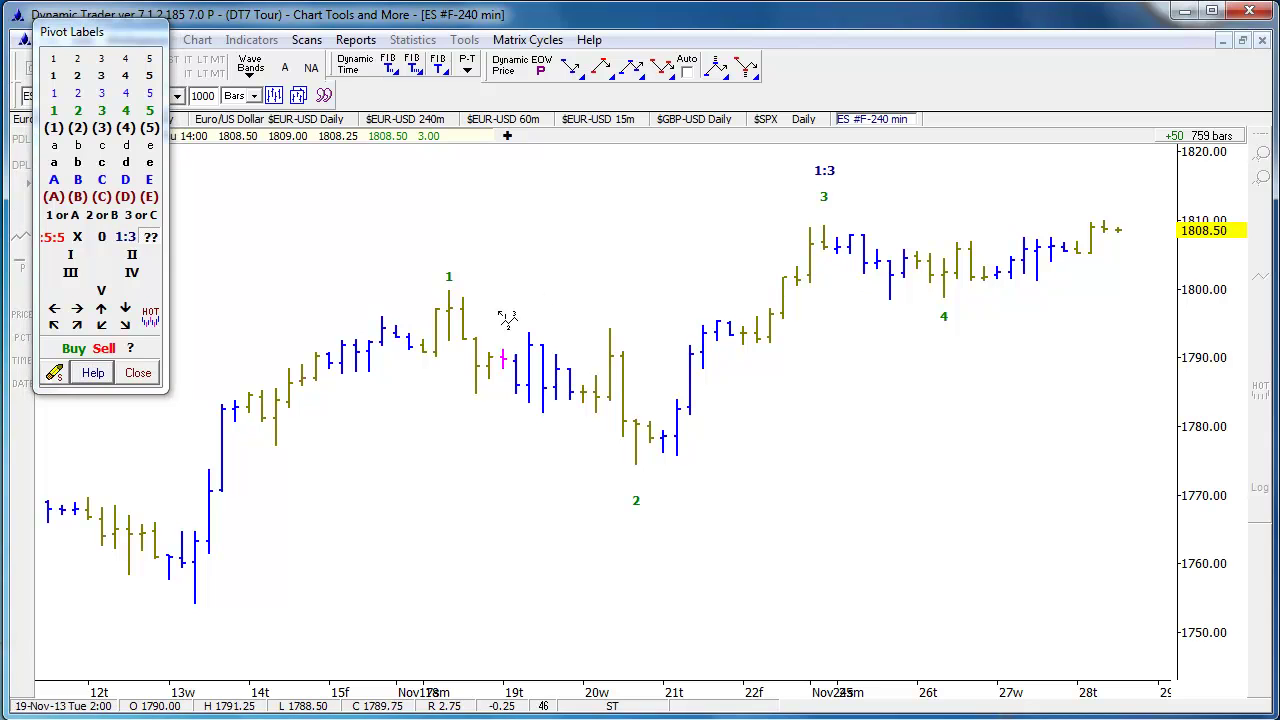
pyautogui.click(136, 352)
pyautogui.click(858, 185)
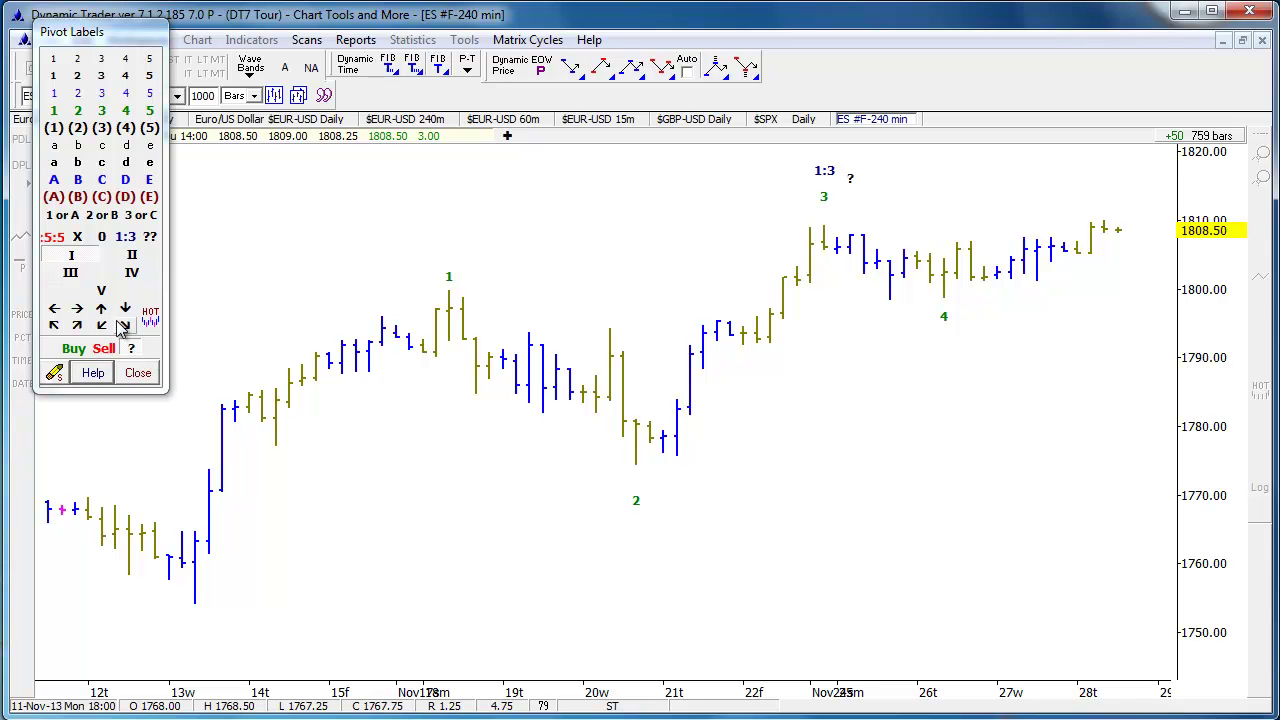
# Step: Draw horizontal price lines at the 26 Nov low 1798.75 and the 24 Nov high 1809.25
pyautogui.click(138, 373)
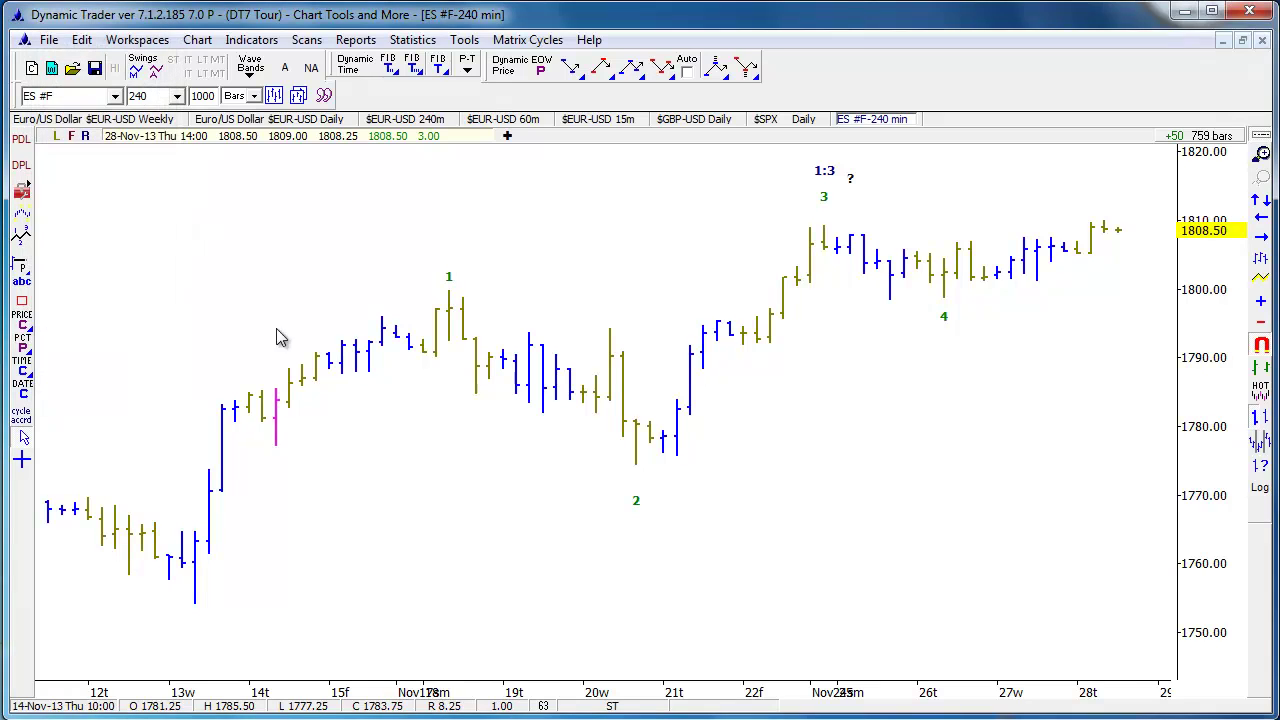
pyautogui.click(21, 266)
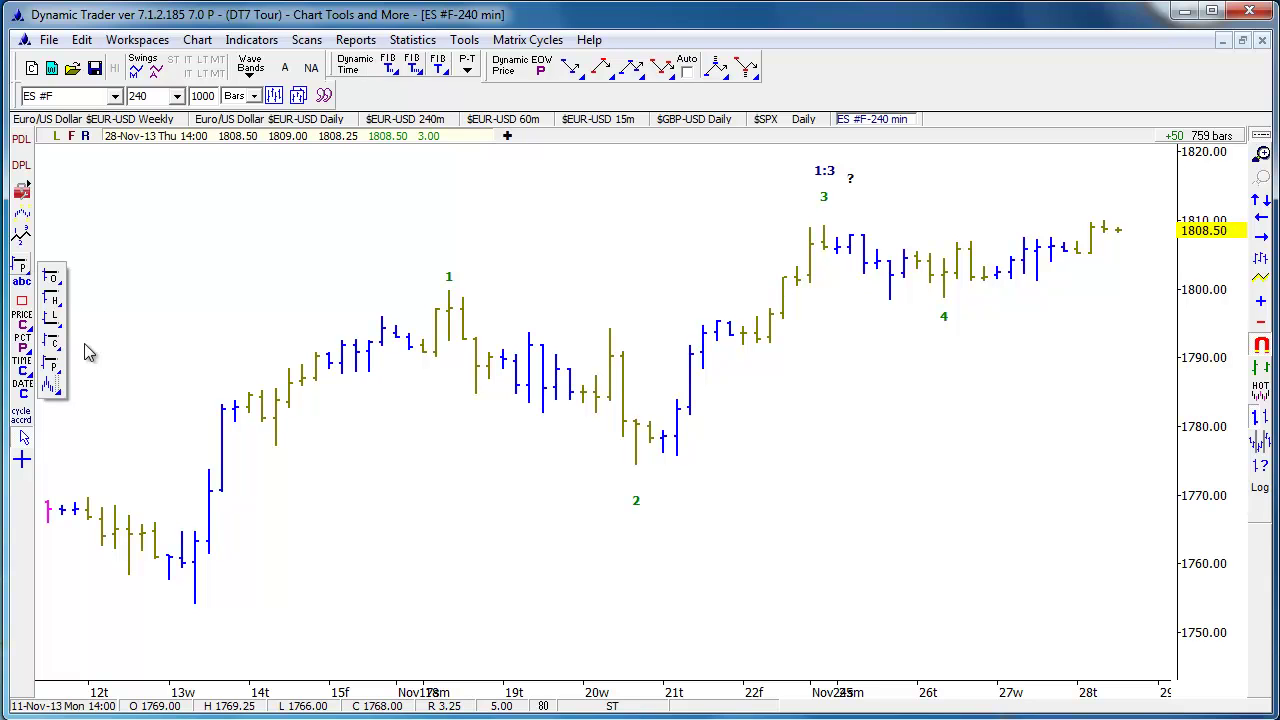
pyautogui.click(55, 318)
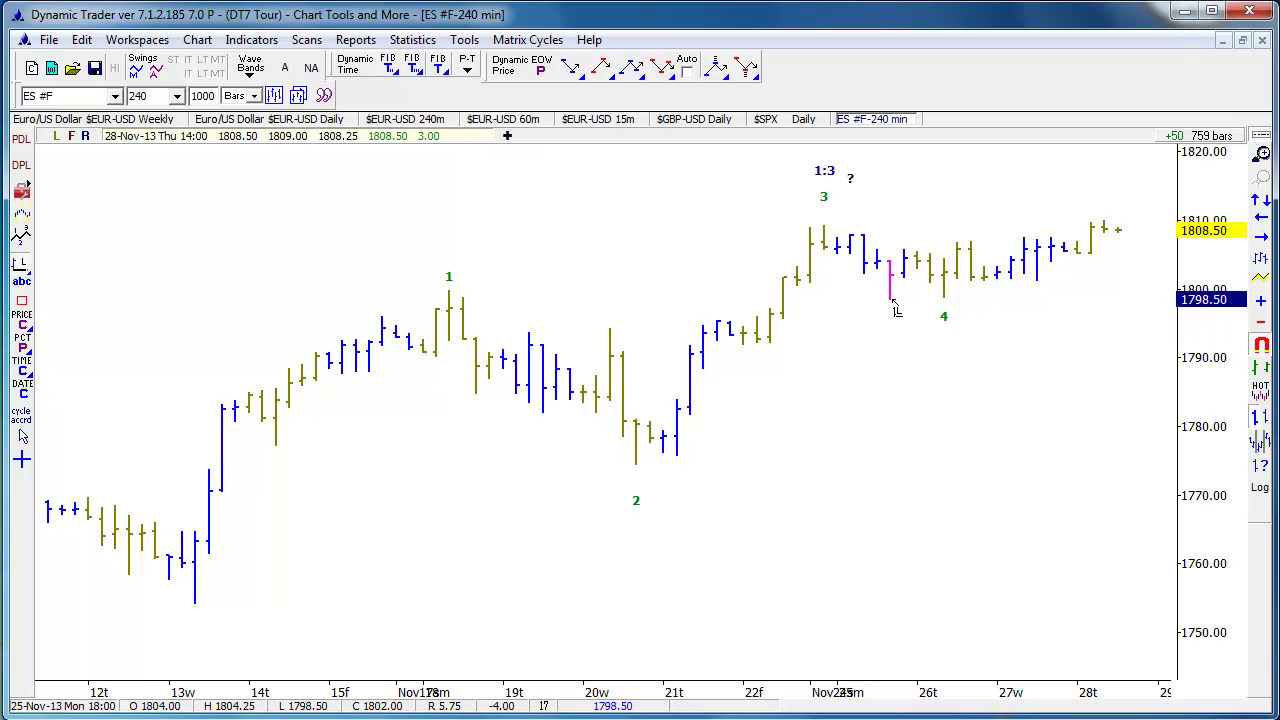
pyautogui.click(942, 312)
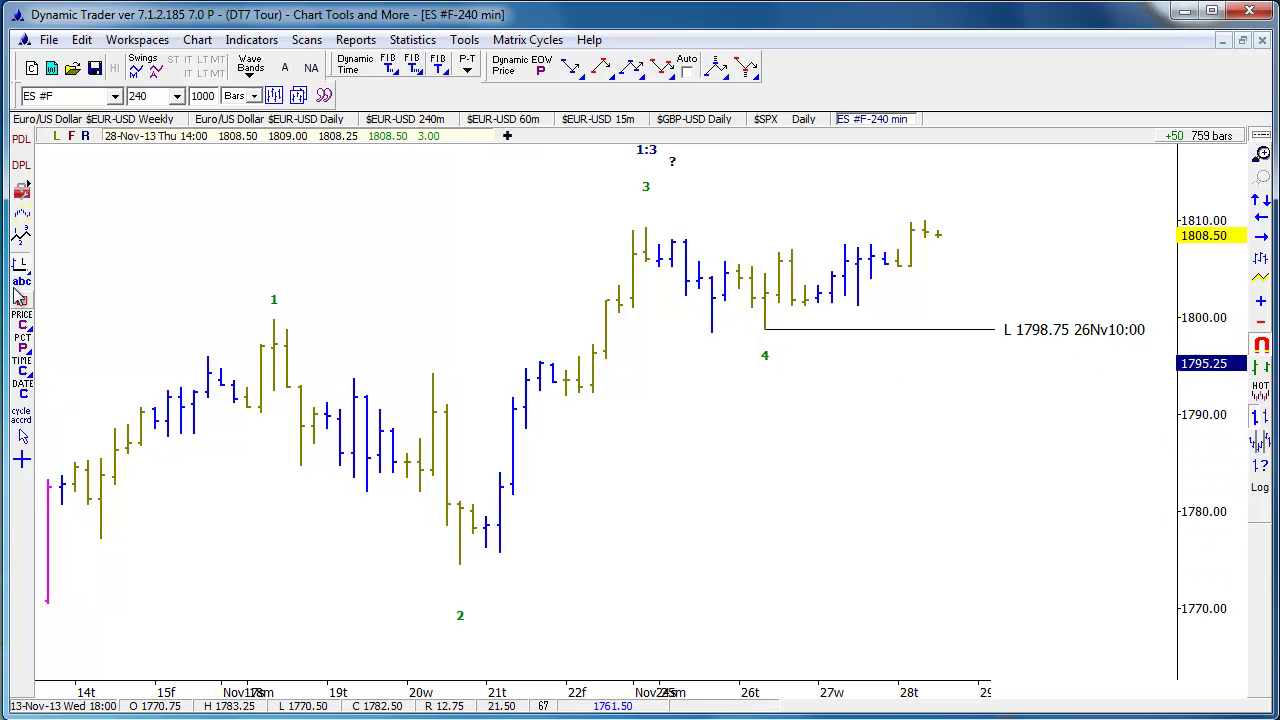
pyautogui.click(20, 262)
pyautogui.click(44, 298)
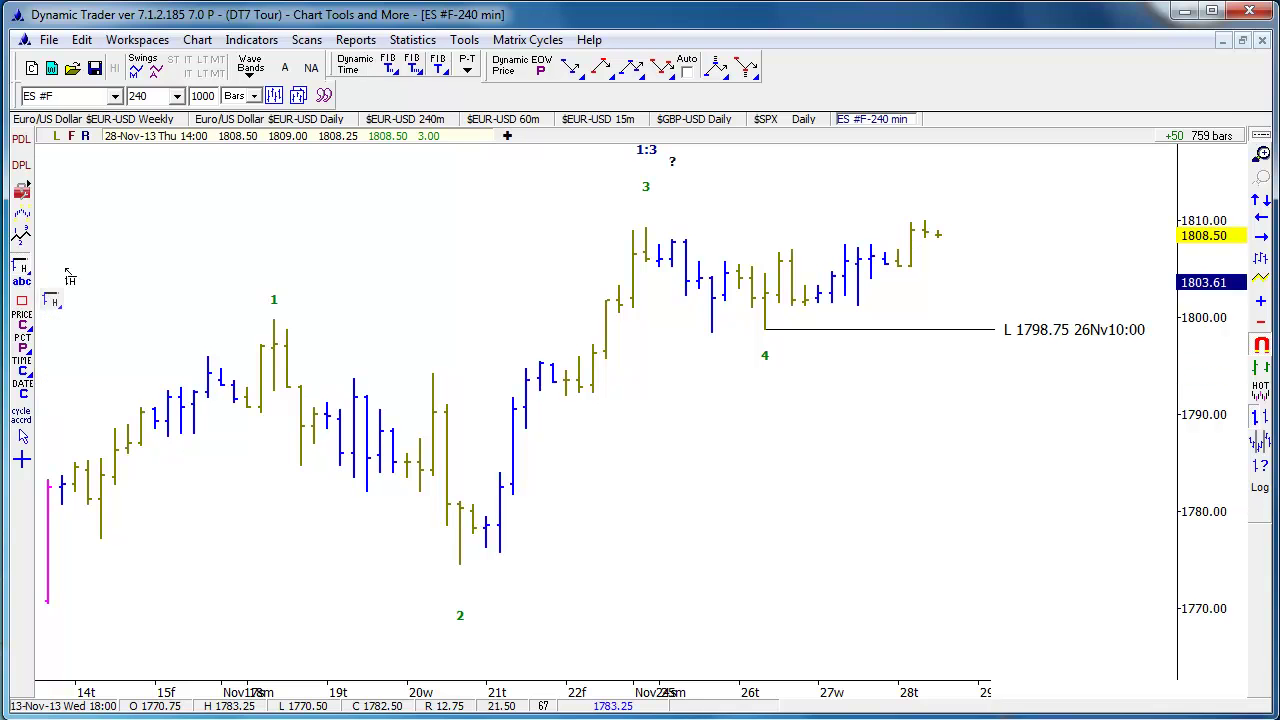
pyautogui.click(646, 230)
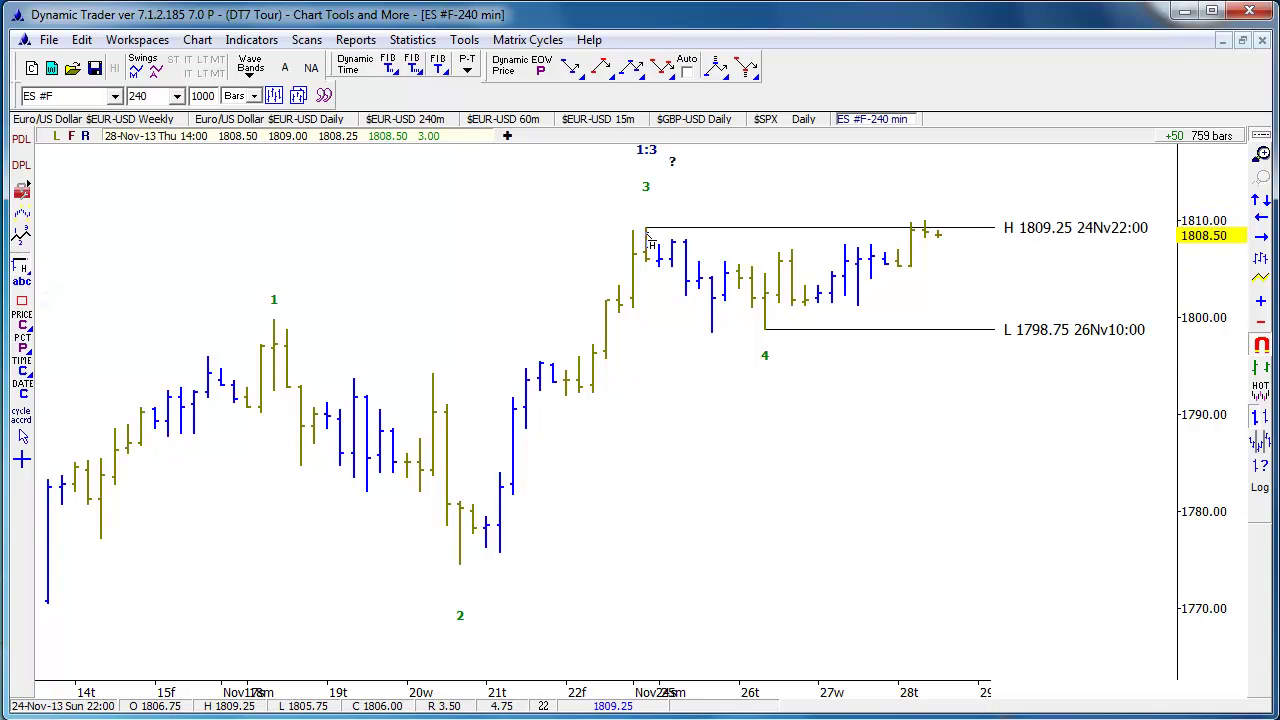
pyautogui.rightClick(866, 331)
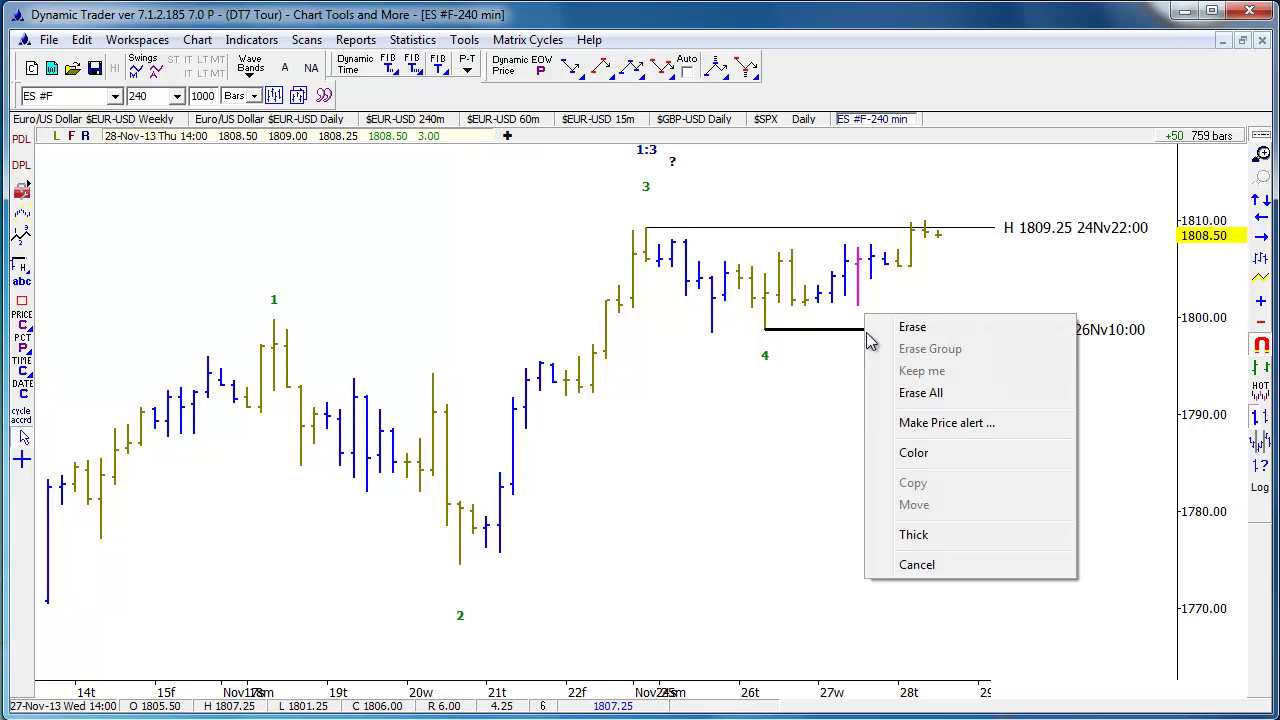
pyautogui.click(963, 424)
pyautogui.moveTo(645, 246); pyautogui.dragTo(665, 181)
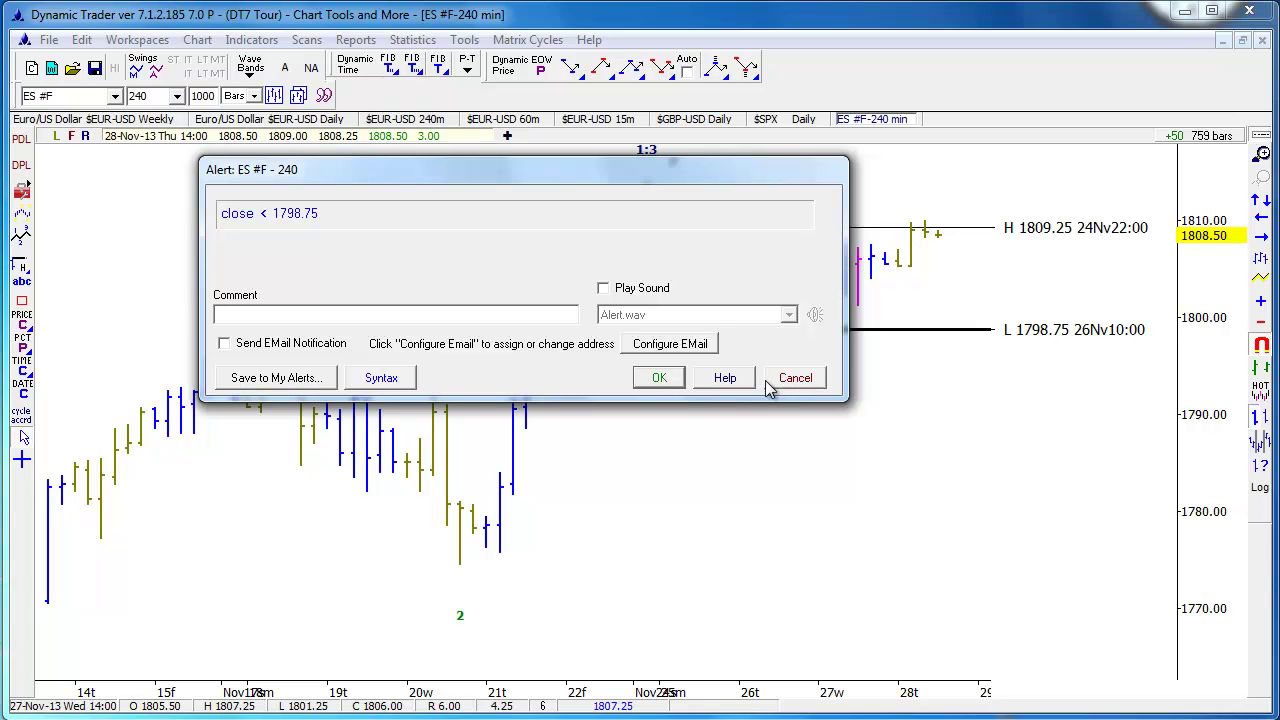
pyautogui.click(806, 384)
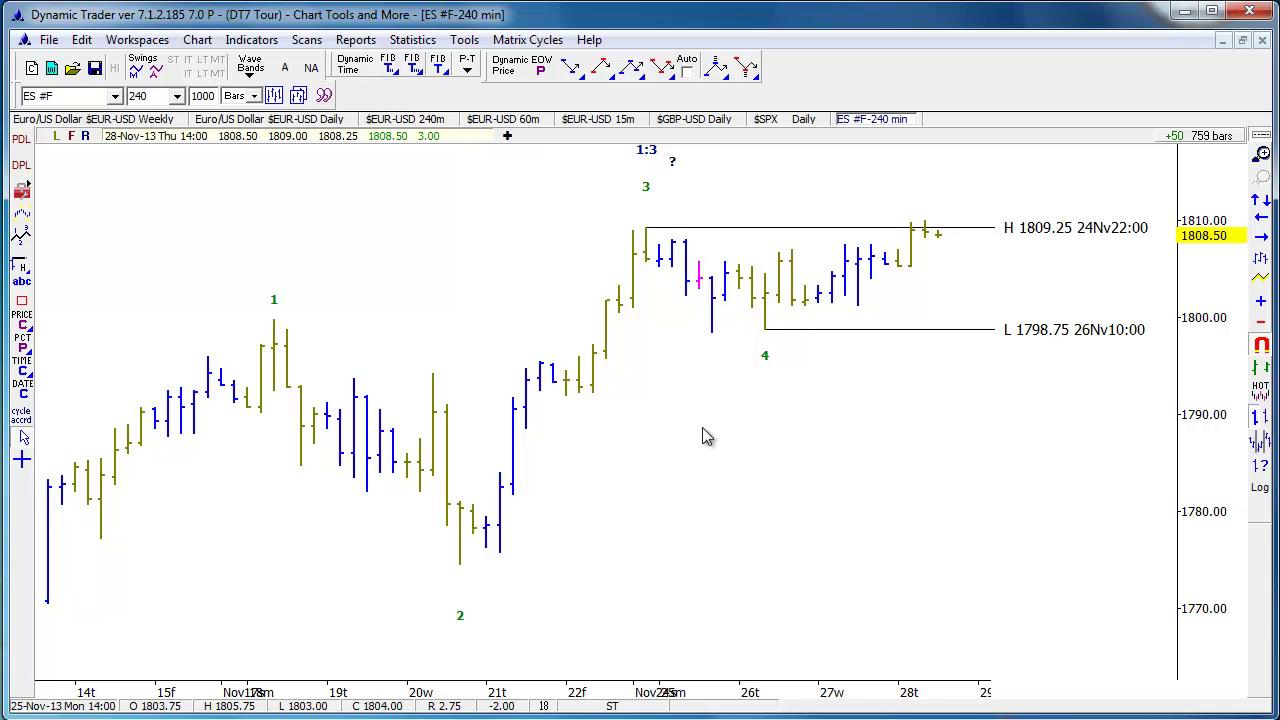
pyautogui.scroll(1, 704, 436)
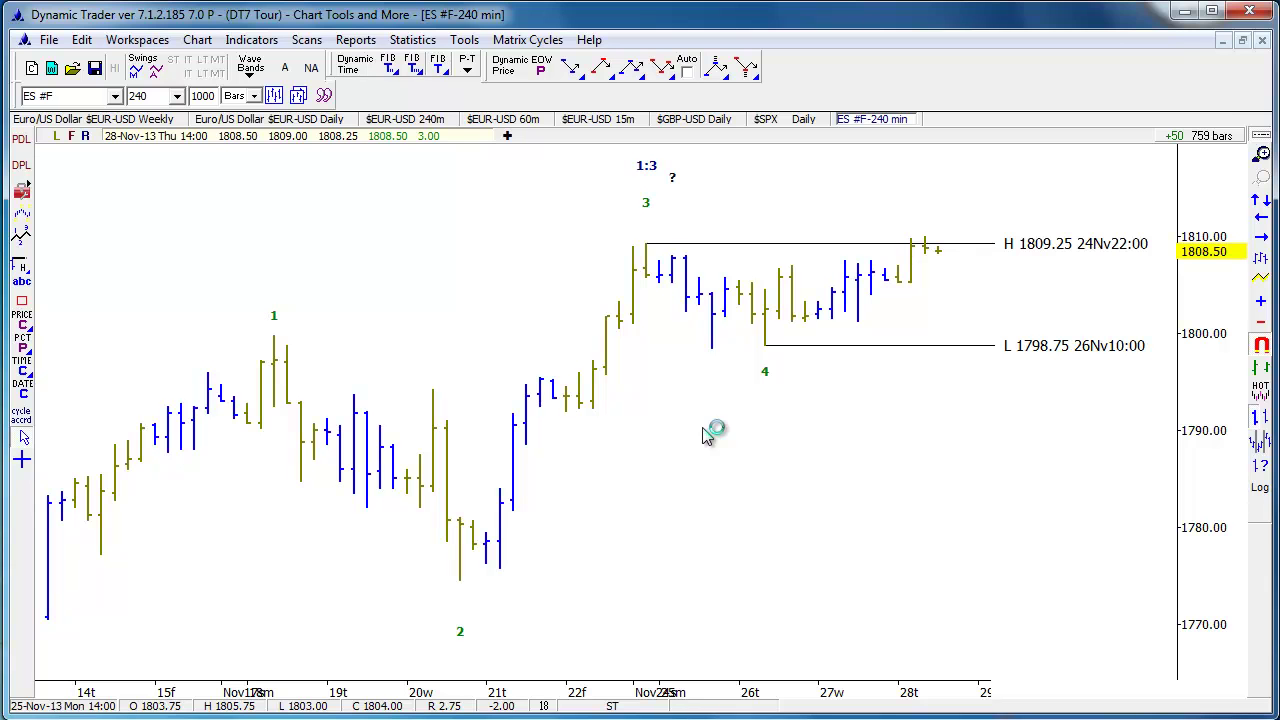
# Step: Place the text note 'Go long above swing high.' above the swing high
pyautogui.click(21, 281)
pyautogui.click(100, 276)
pyautogui.moveTo(138, 70); pyautogui.dragTo(343, 363)
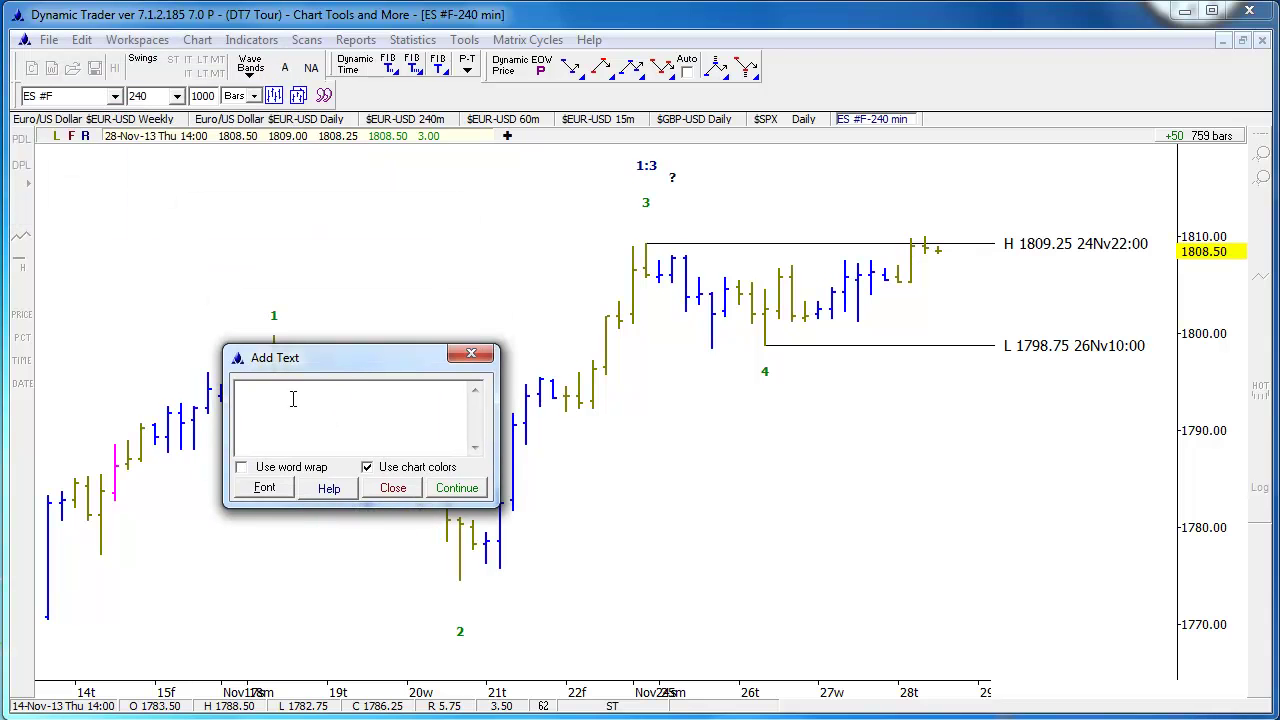
pyautogui.write('Go long above sw')
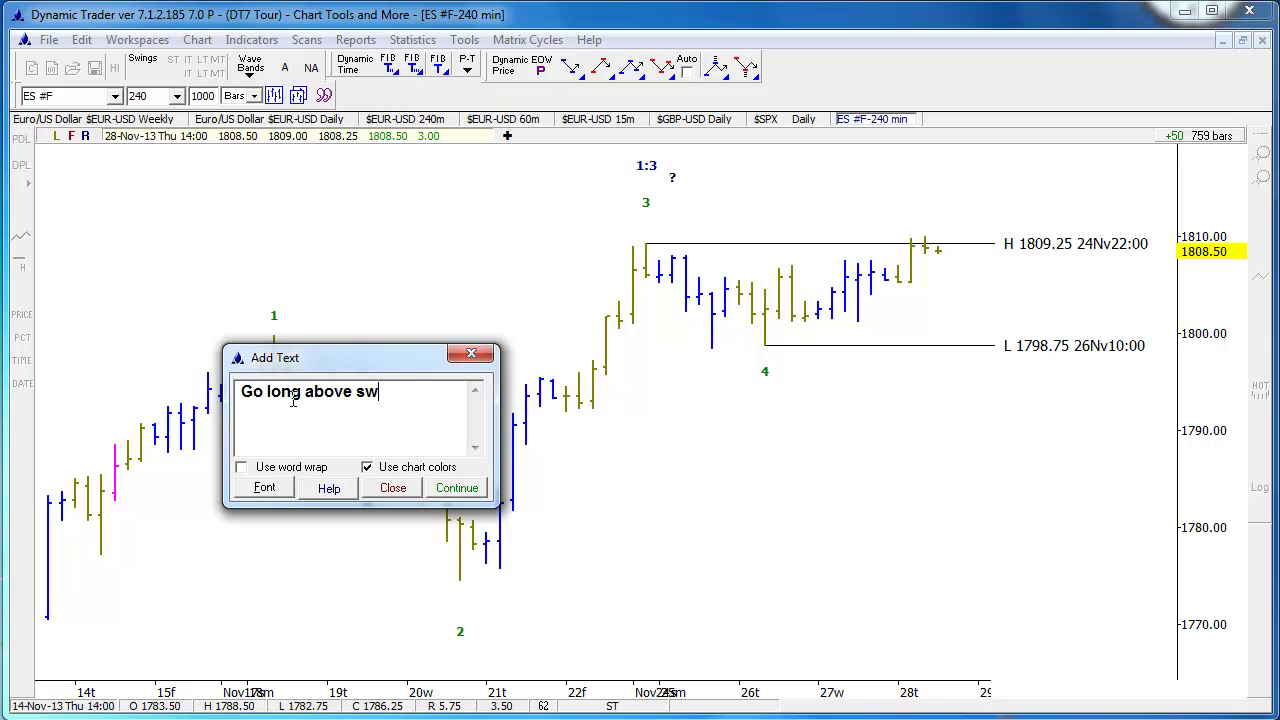
pyautogui.write('ing high.')
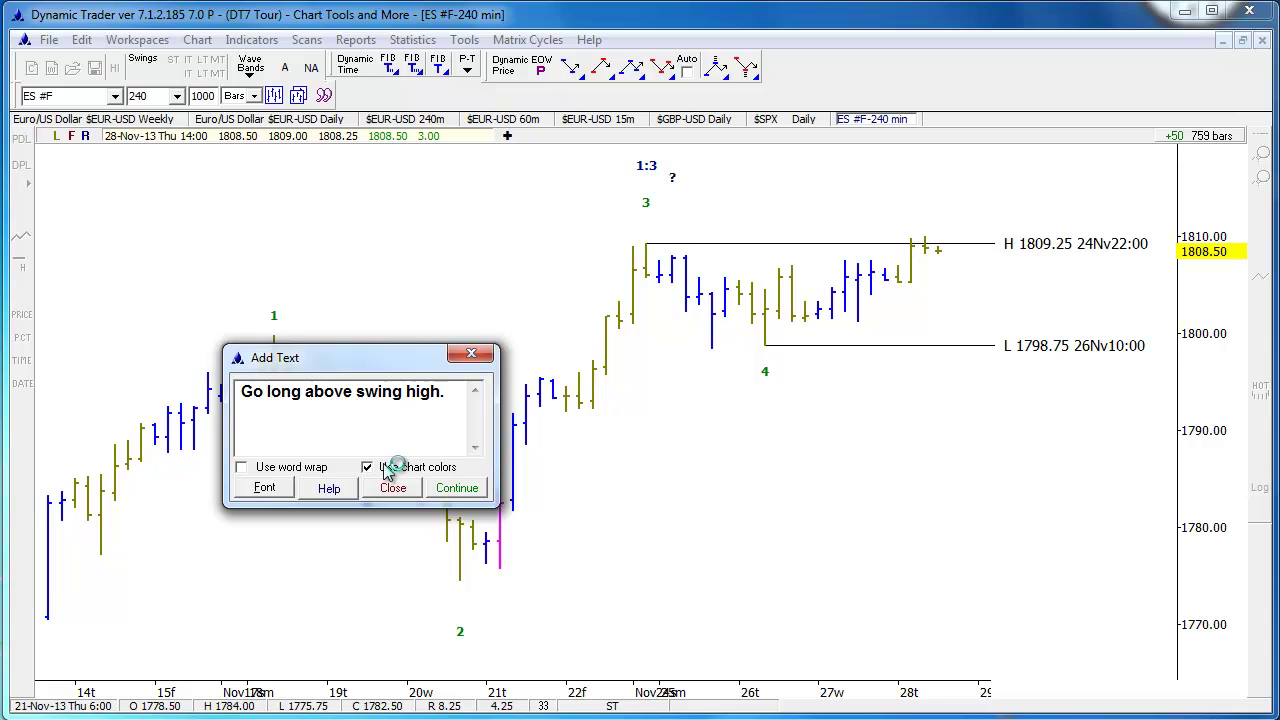
pyautogui.click(460, 490)
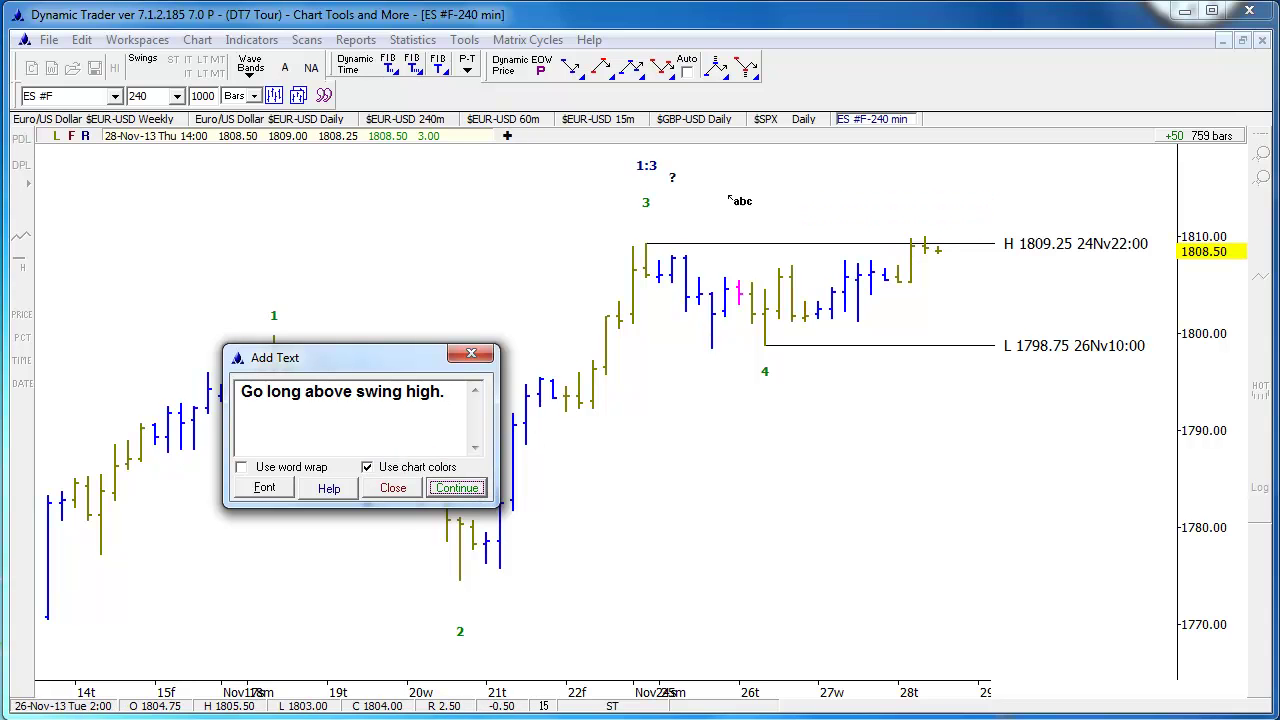
pyautogui.click(688, 164)
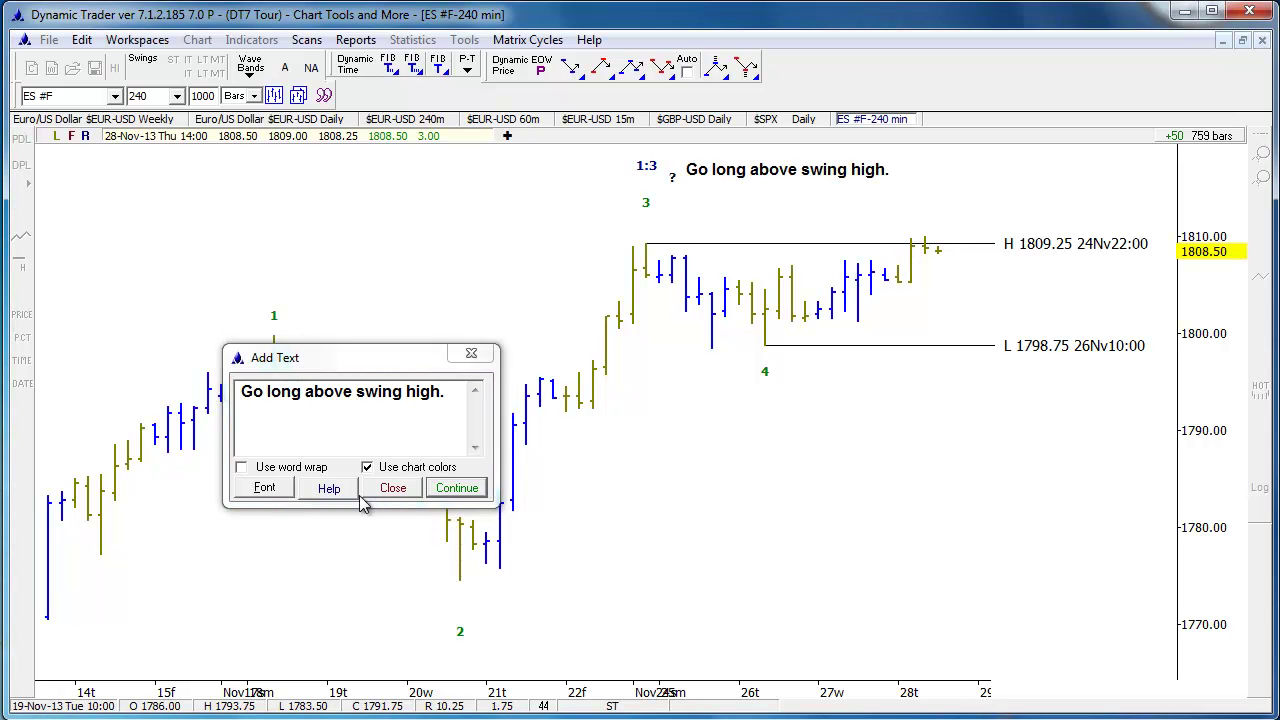
pyautogui.click(398, 488)
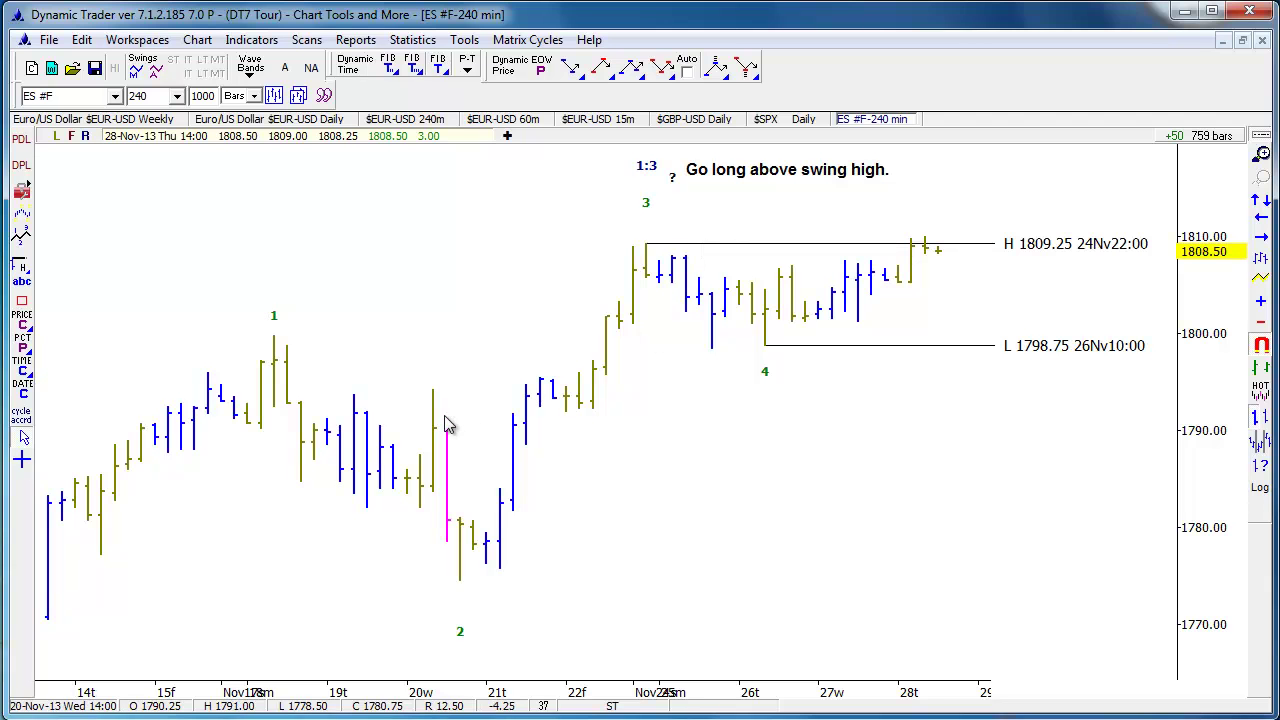
# Step: Erase every line, label and text note, then shift the chart past the last bar
pyautogui.rightClick(737, 184)
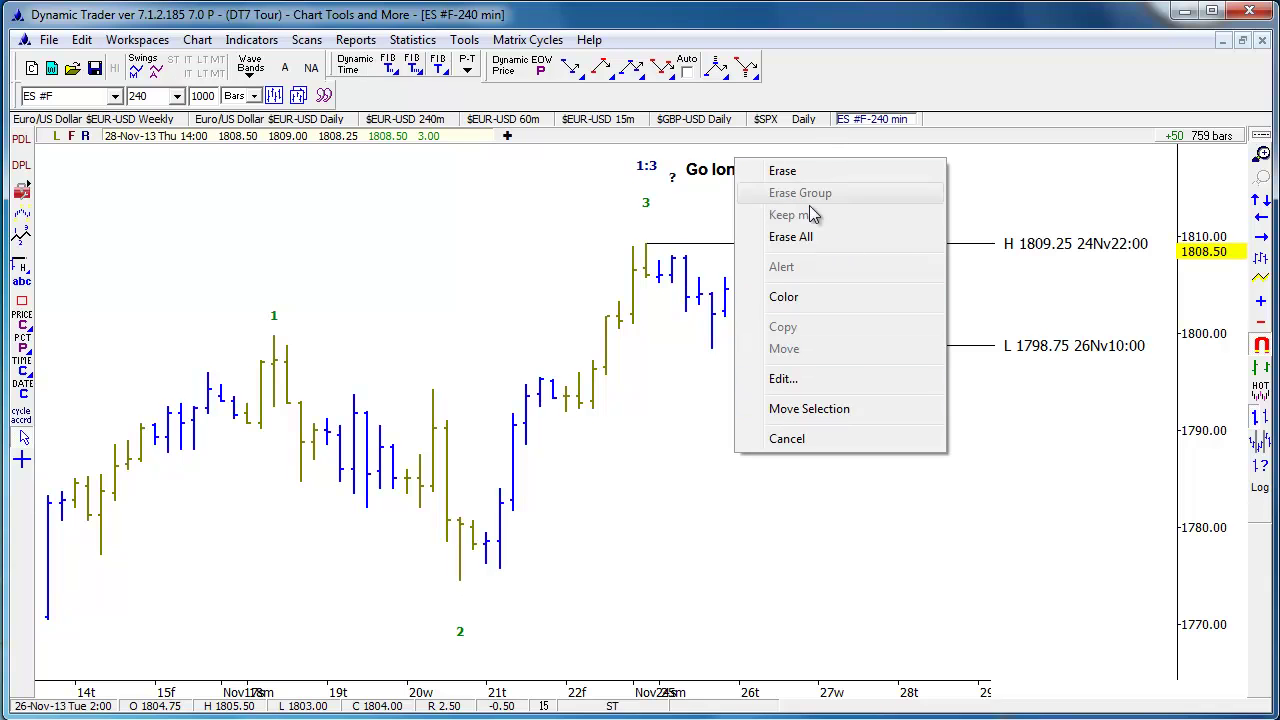
pyautogui.click(795, 237)
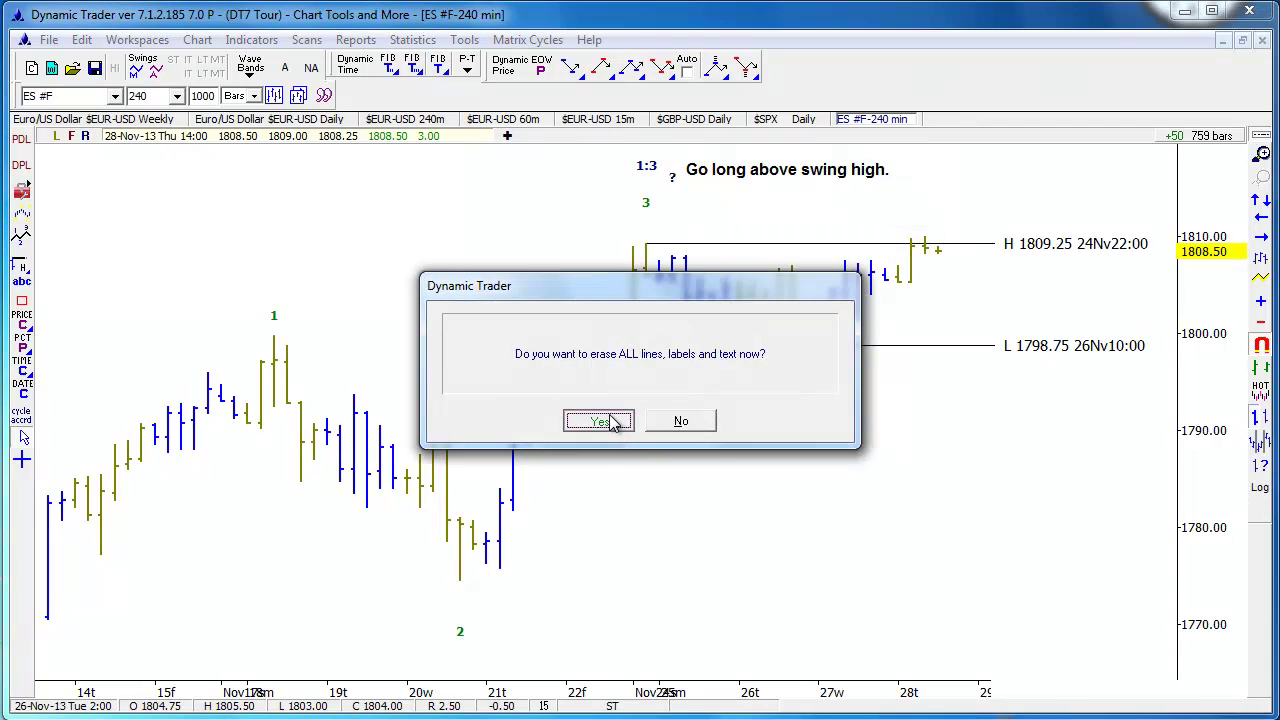
pyautogui.click(600, 421)
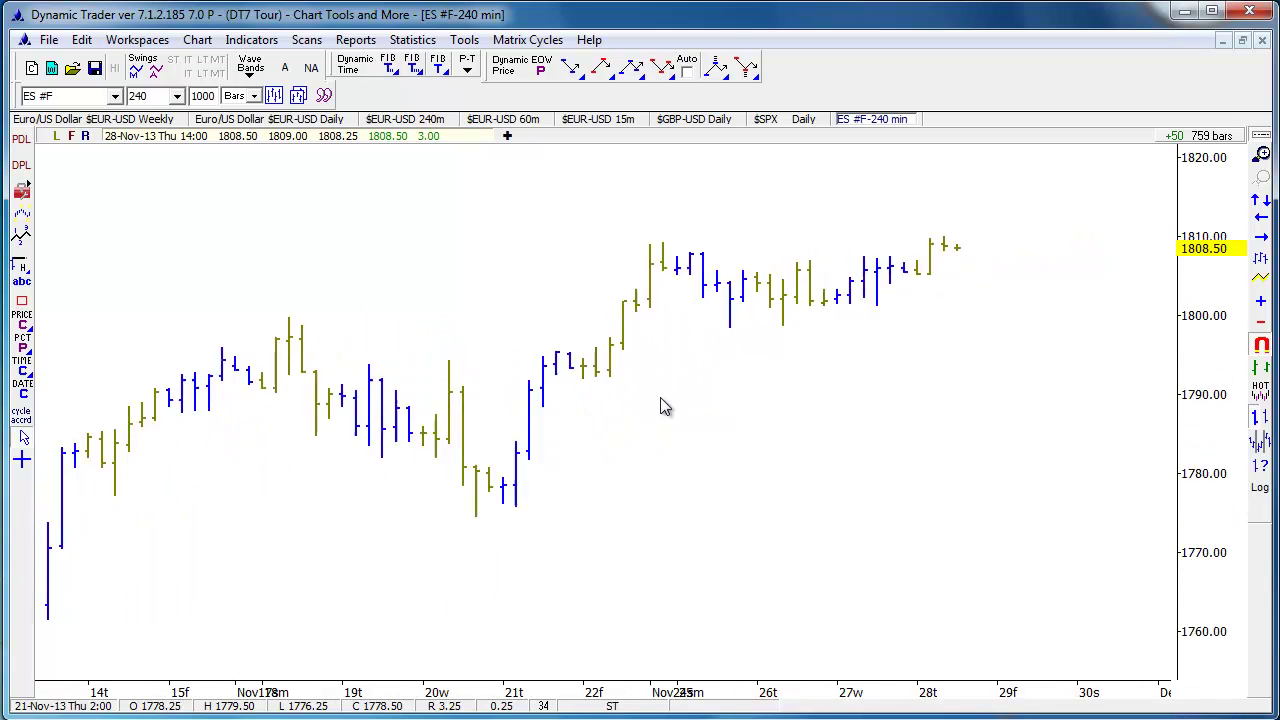
pyautogui.press('Right')
pyautogui.press('Right')
pyautogui.press('Right')
pyautogui.press('Right')
pyautogui.press('Right')
pyautogui.press('Right')
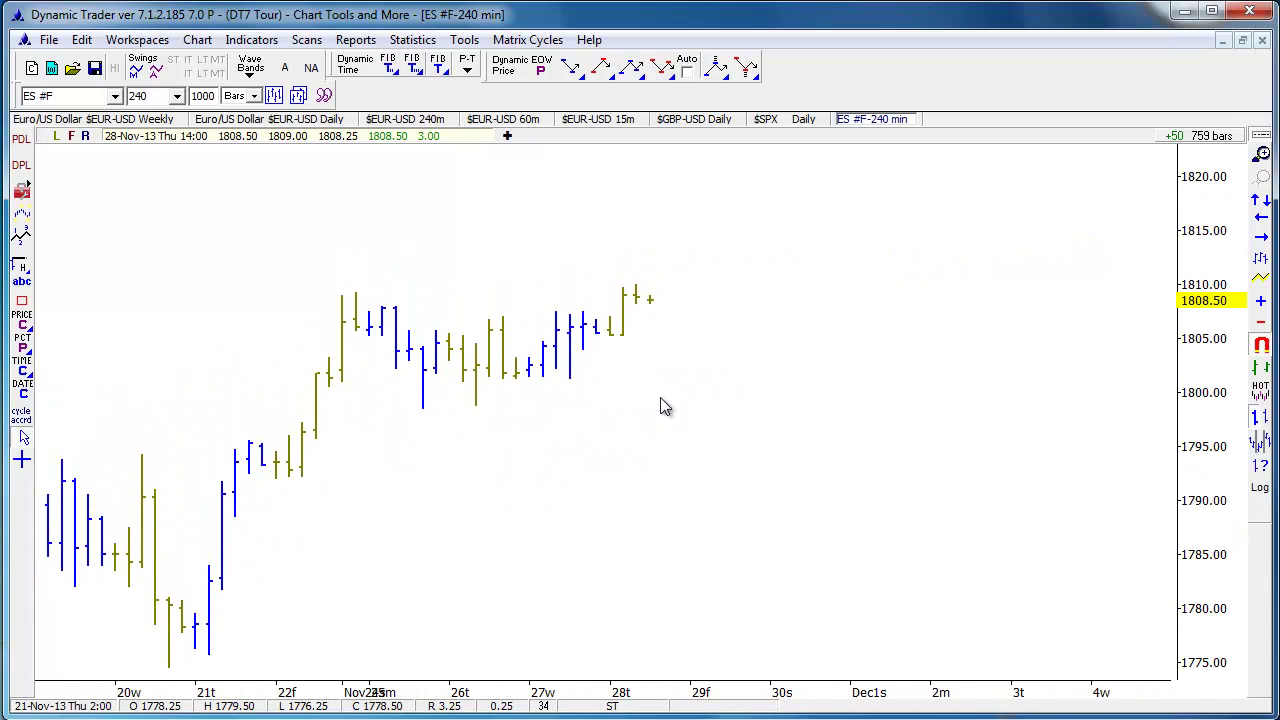
# Step: Draw a rectangle spanning about 1815–1821 ahead of the last bar; start then cancel its price-time alert
pyautogui.click(22, 301)
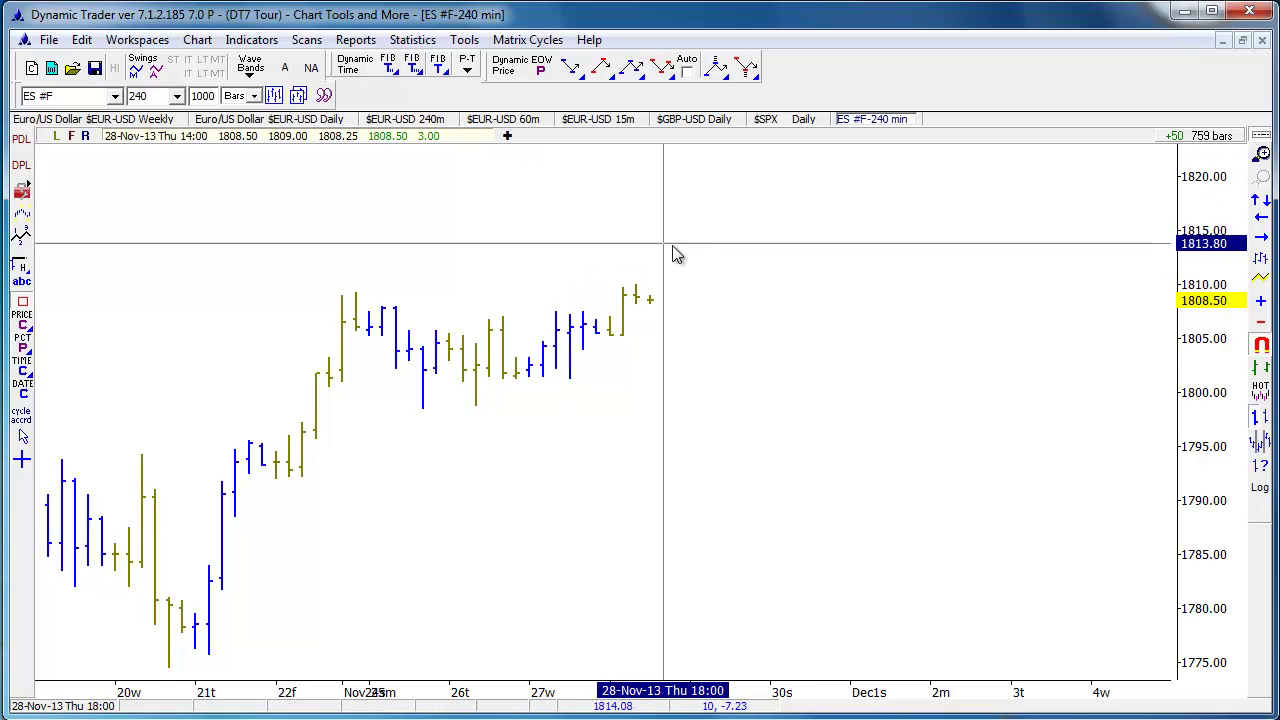
pyautogui.moveTo(529, 163)
pyautogui.mouseDown()
pyautogui.moveTo(746, 260)
pyautogui.moveTo(829, 345)
pyautogui.moveTo(772, 229)
pyautogui.mouseUp()
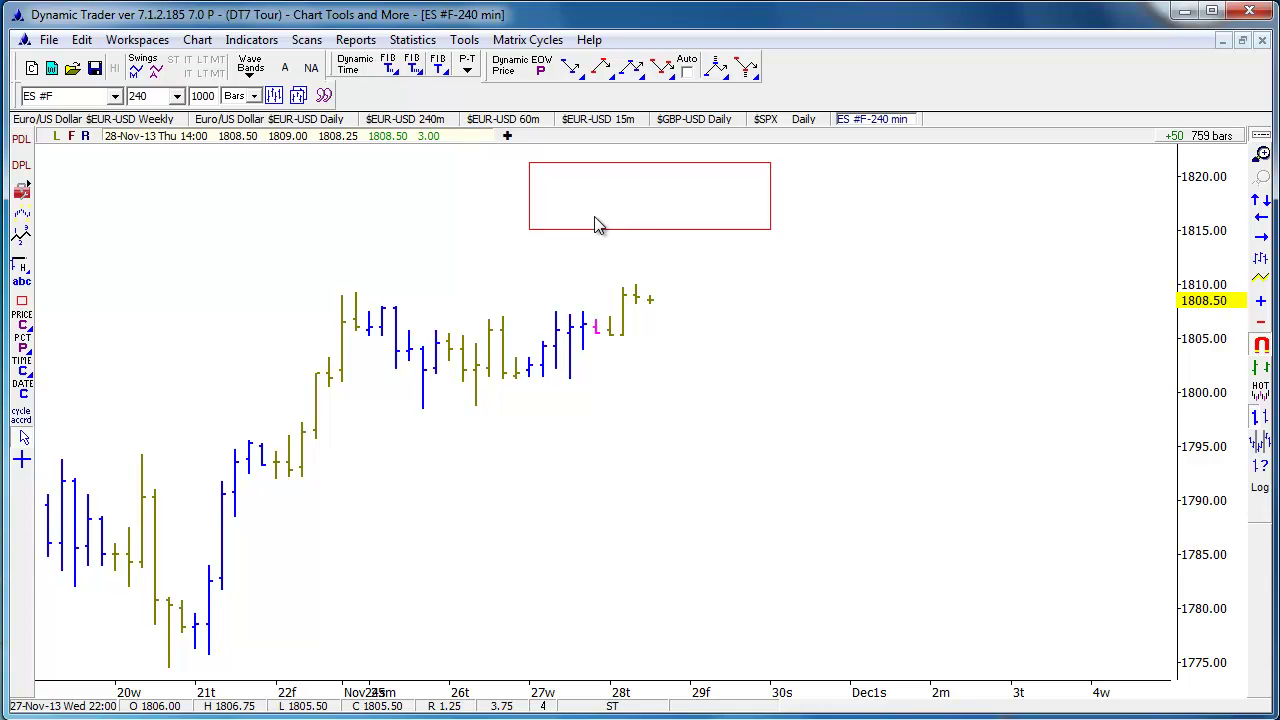
pyautogui.rightClick(630, 229)
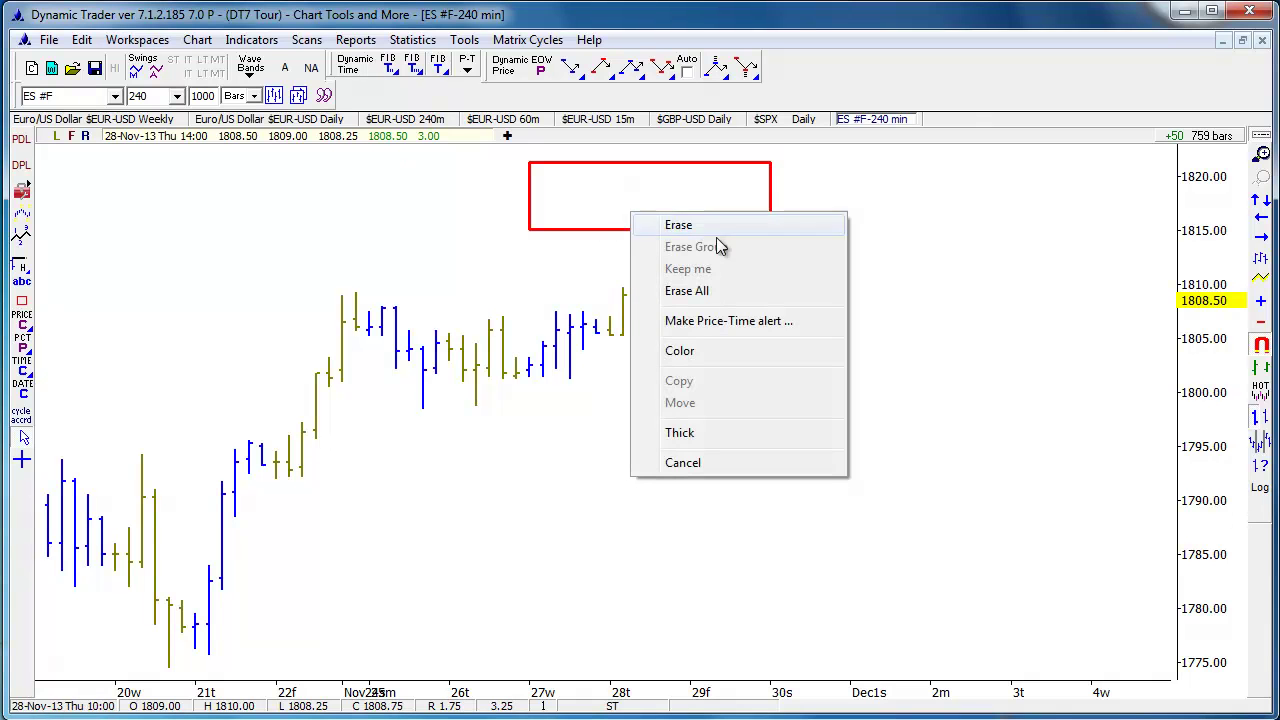
pyautogui.click(750, 323)
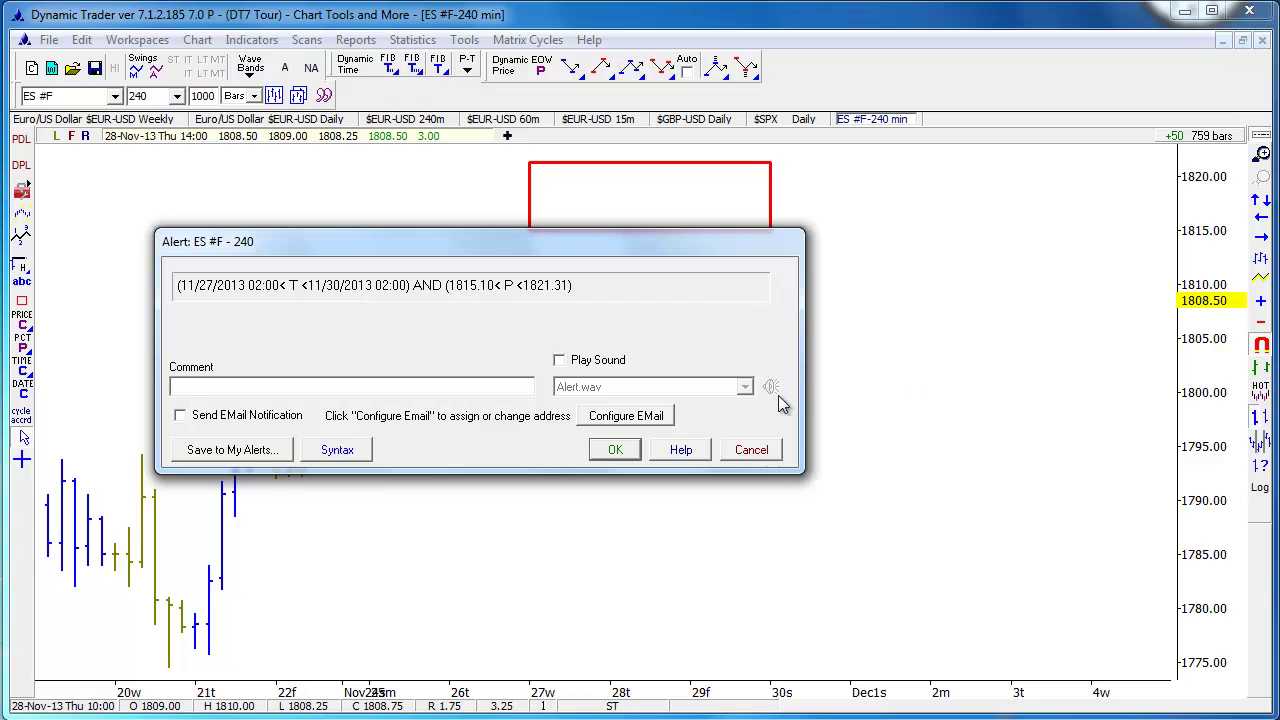
pyautogui.click(760, 451)
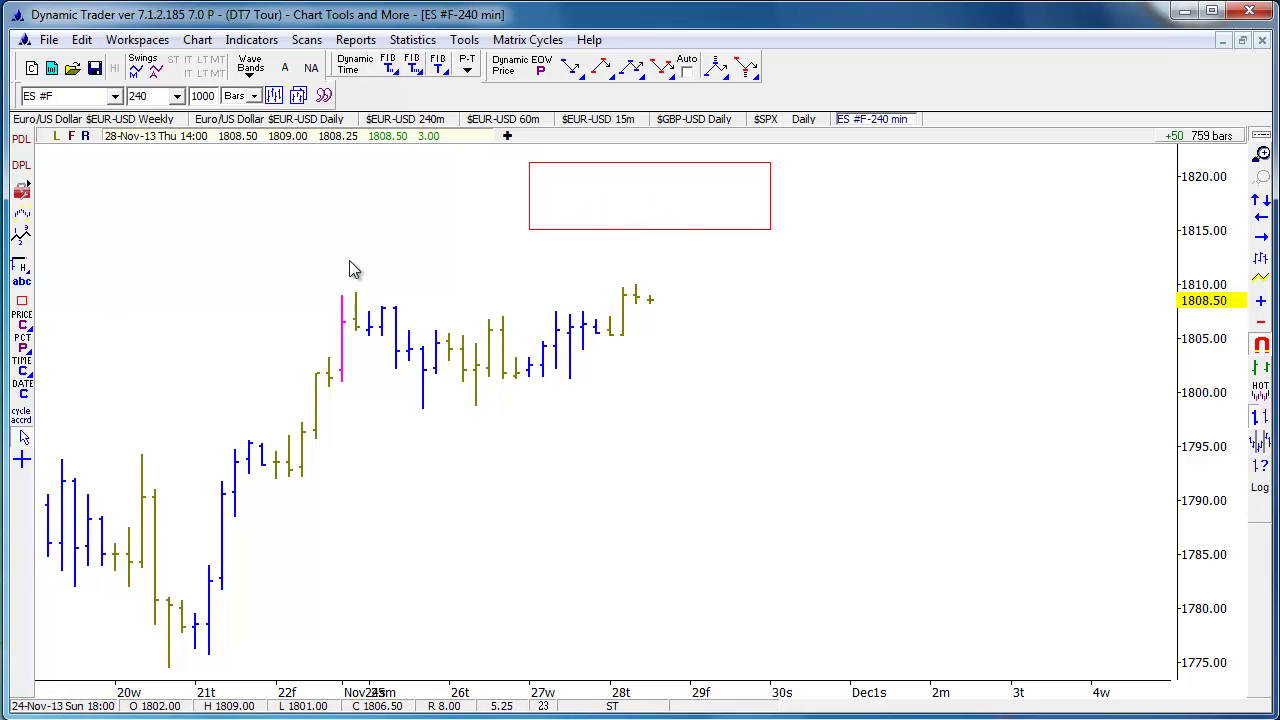
# Step: Erase the red price-time box with Erase All and confirm
pyautogui.rightClick(607, 228)
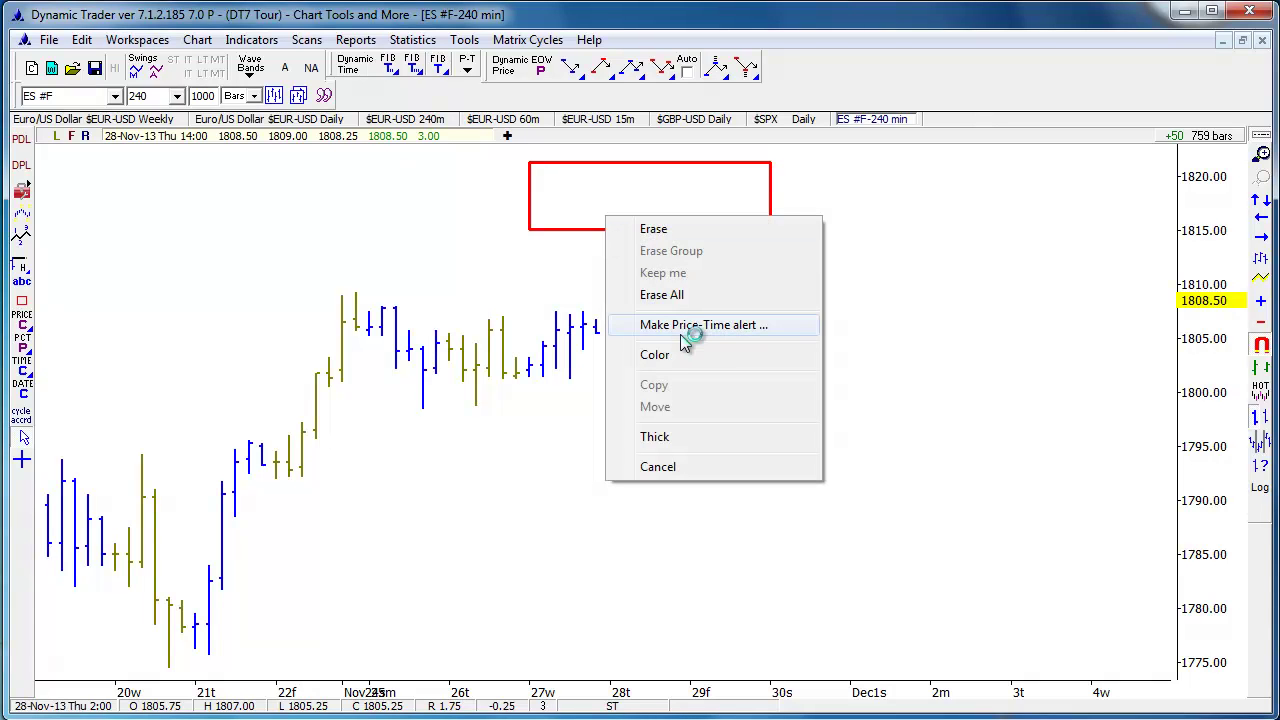
pyautogui.click(676, 295)
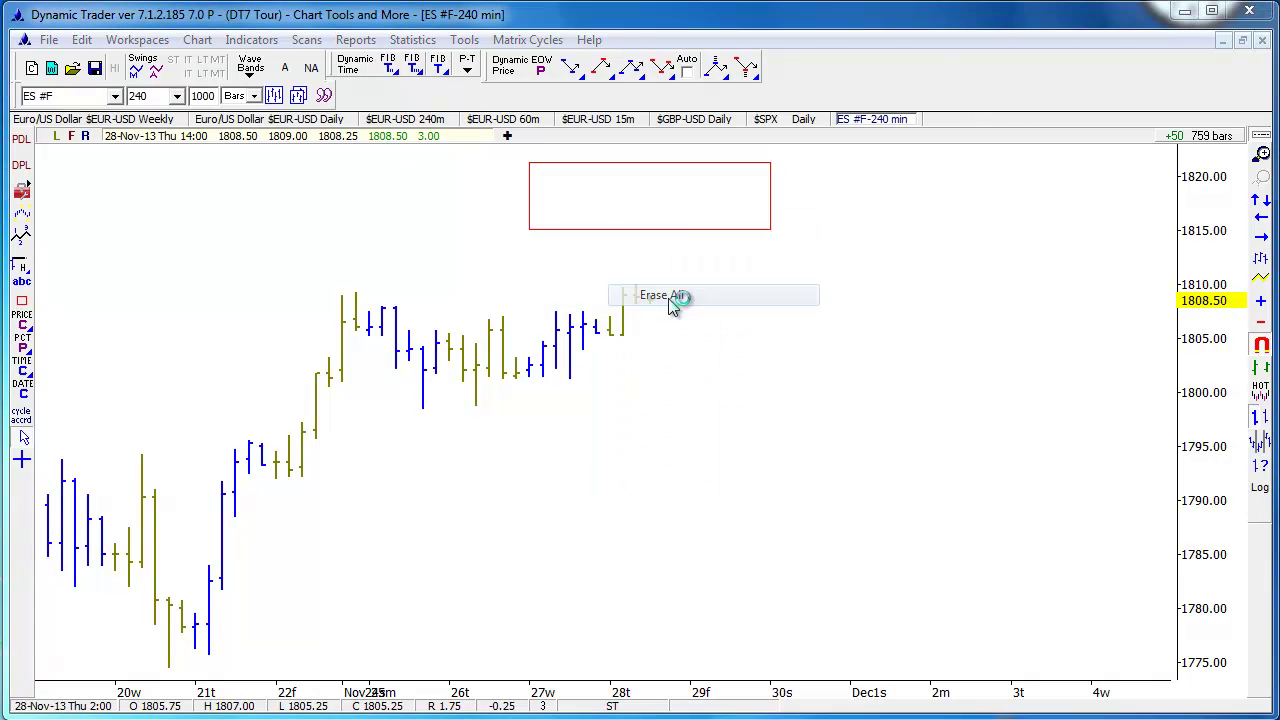
pyautogui.press('Return')
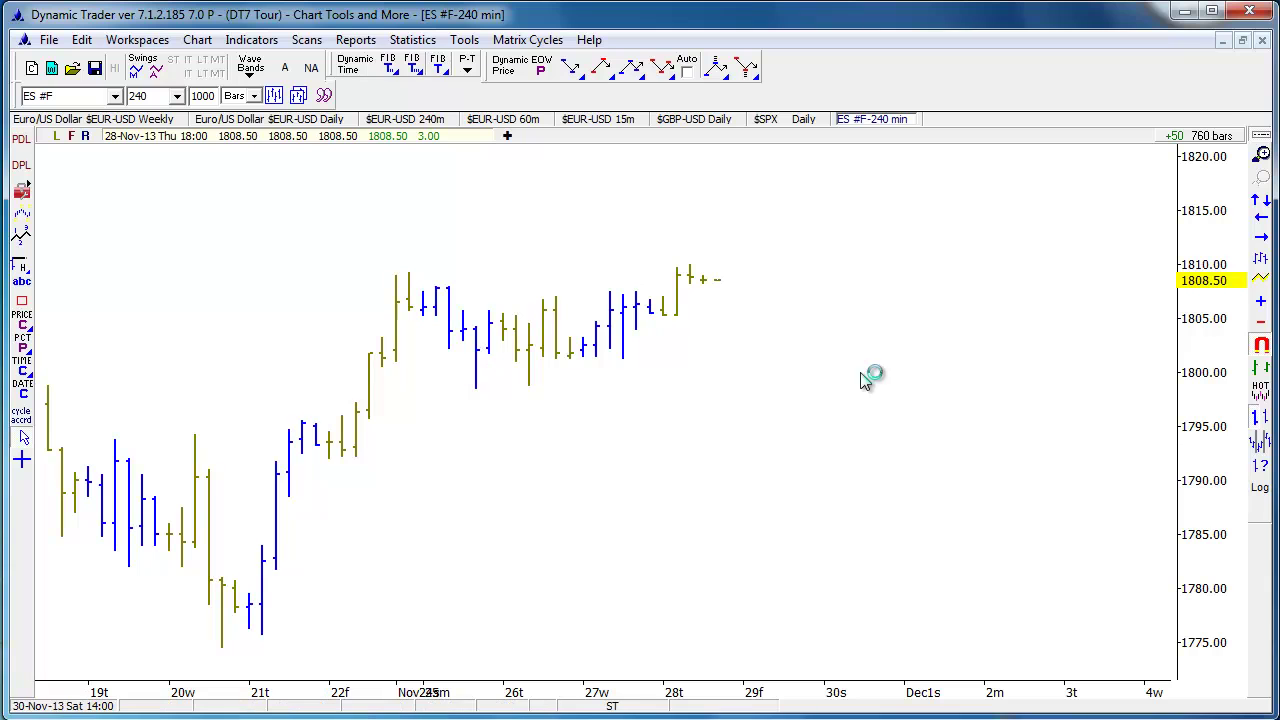